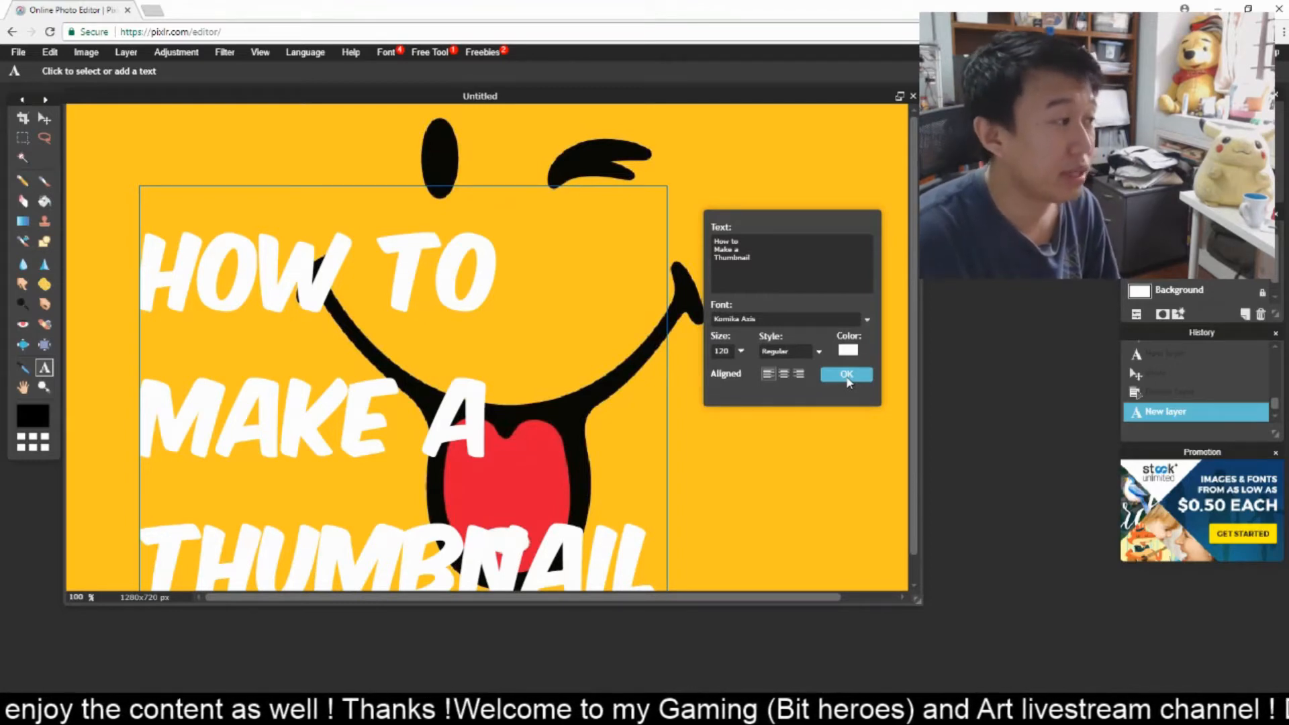
# - Set the "How to Make a Thumbnail" text style to Bold and move the text up and slightly left on the canvas
pyautogui.click(819, 351)
pyautogui.click(790, 382)
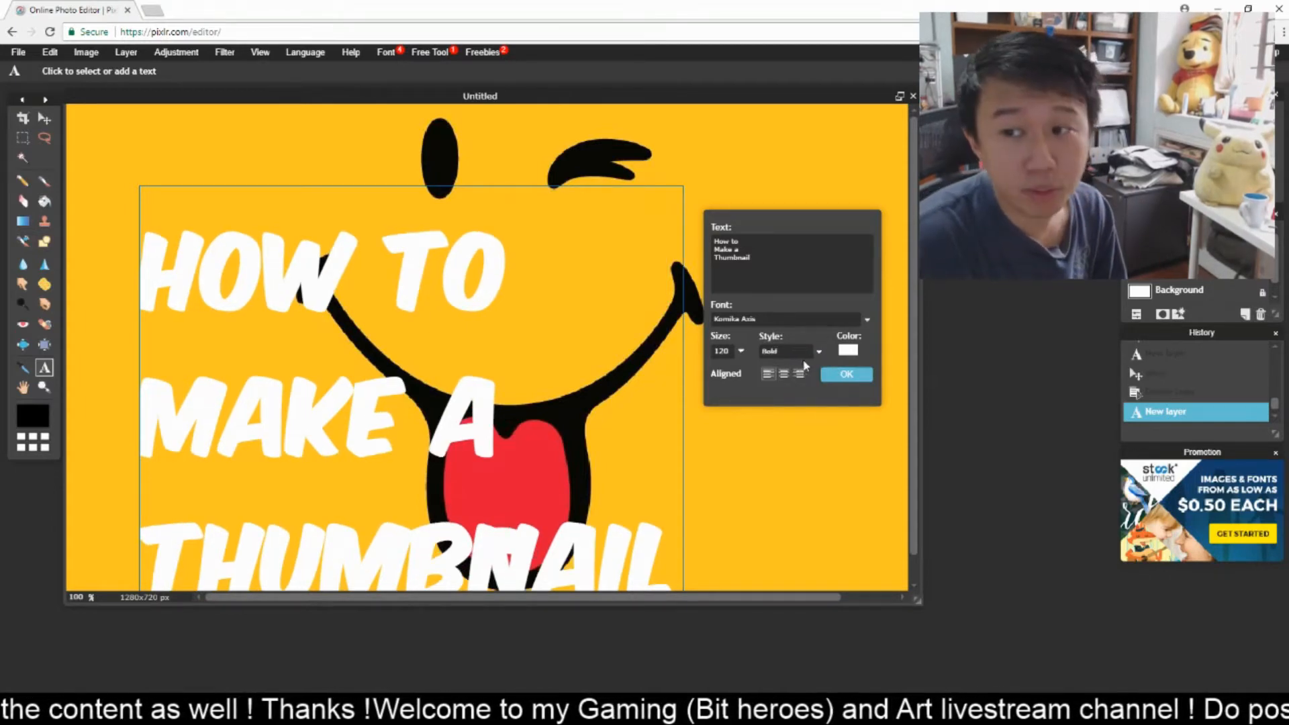
pyautogui.click(847, 374)
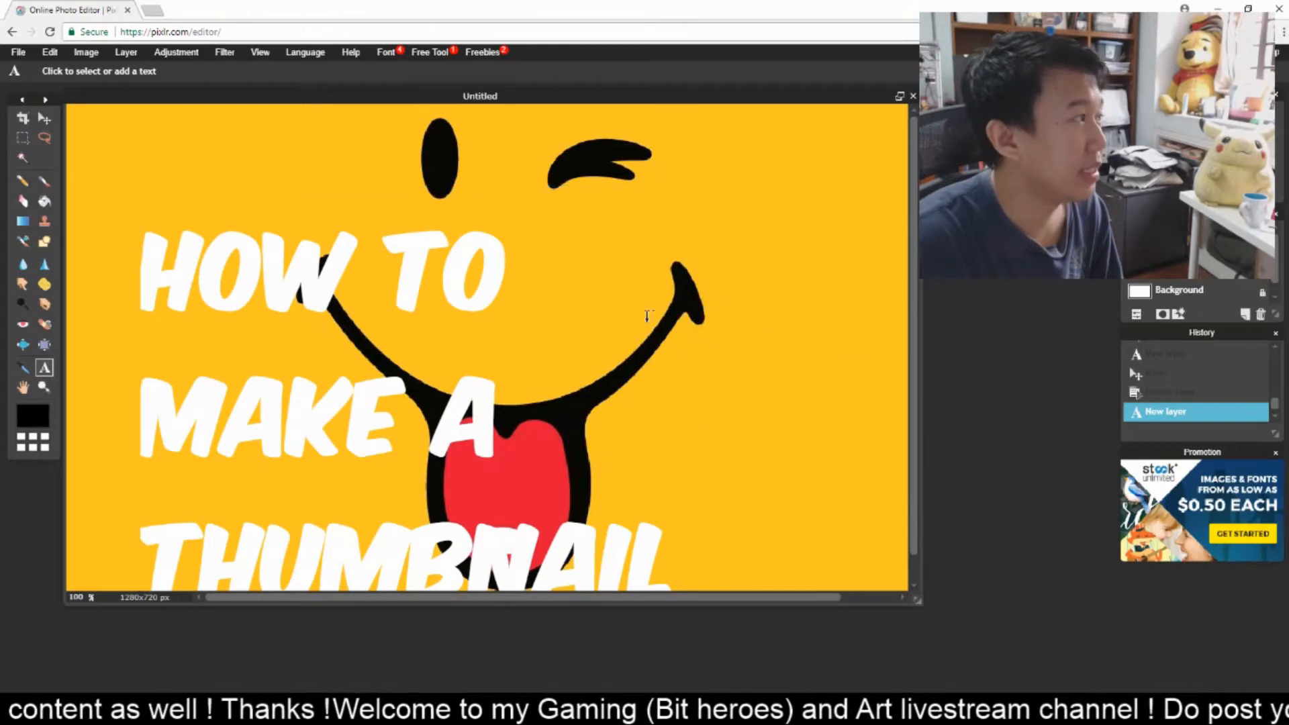
pyautogui.click(44, 119)
pyautogui.moveTo(260, 266); pyautogui.dragTo(228, 190)
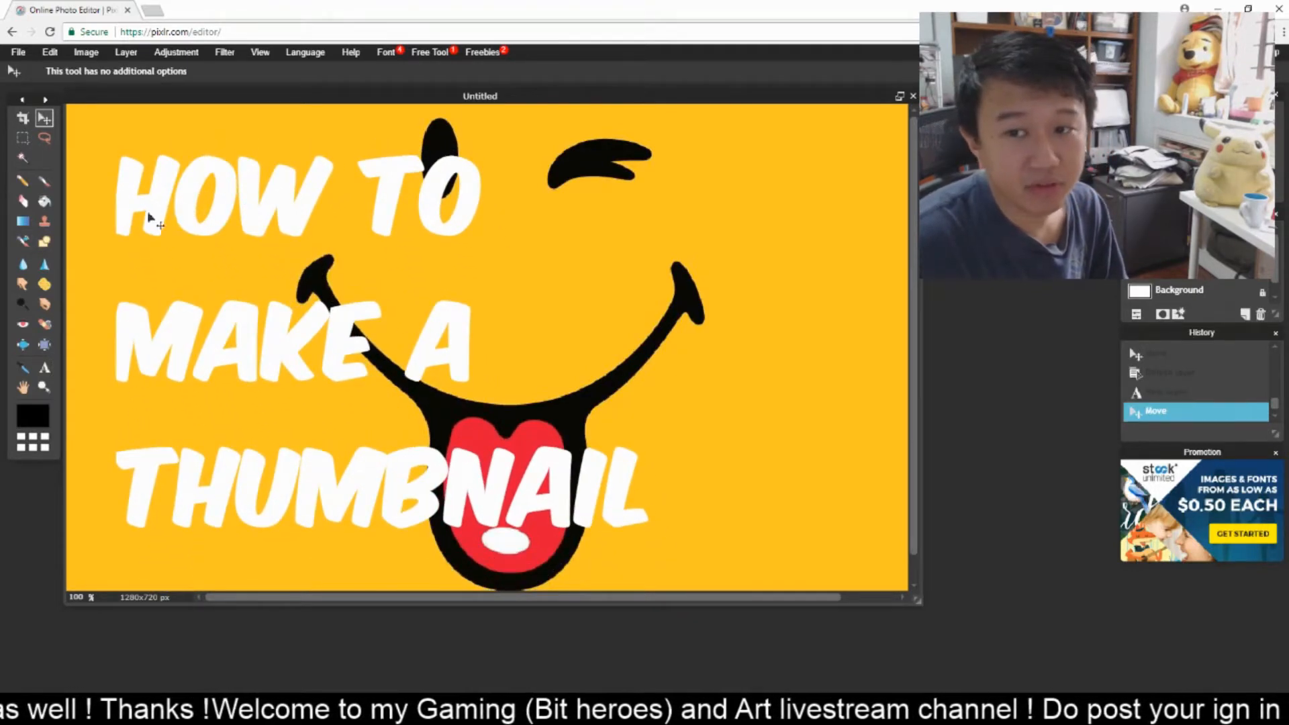
# - Reopen the title text, accept it without edits, and reposition it near the canvas's left edge
pyautogui.click(43, 369)
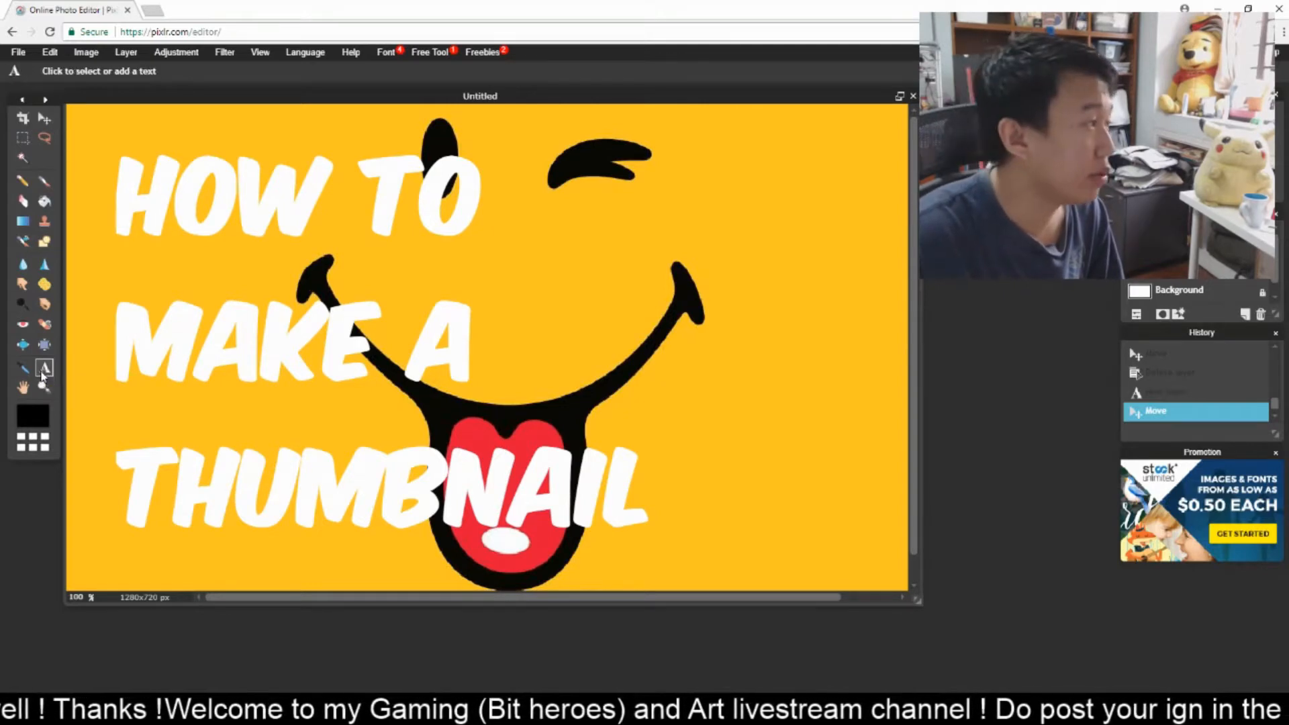
pyautogui.click(143, 209)
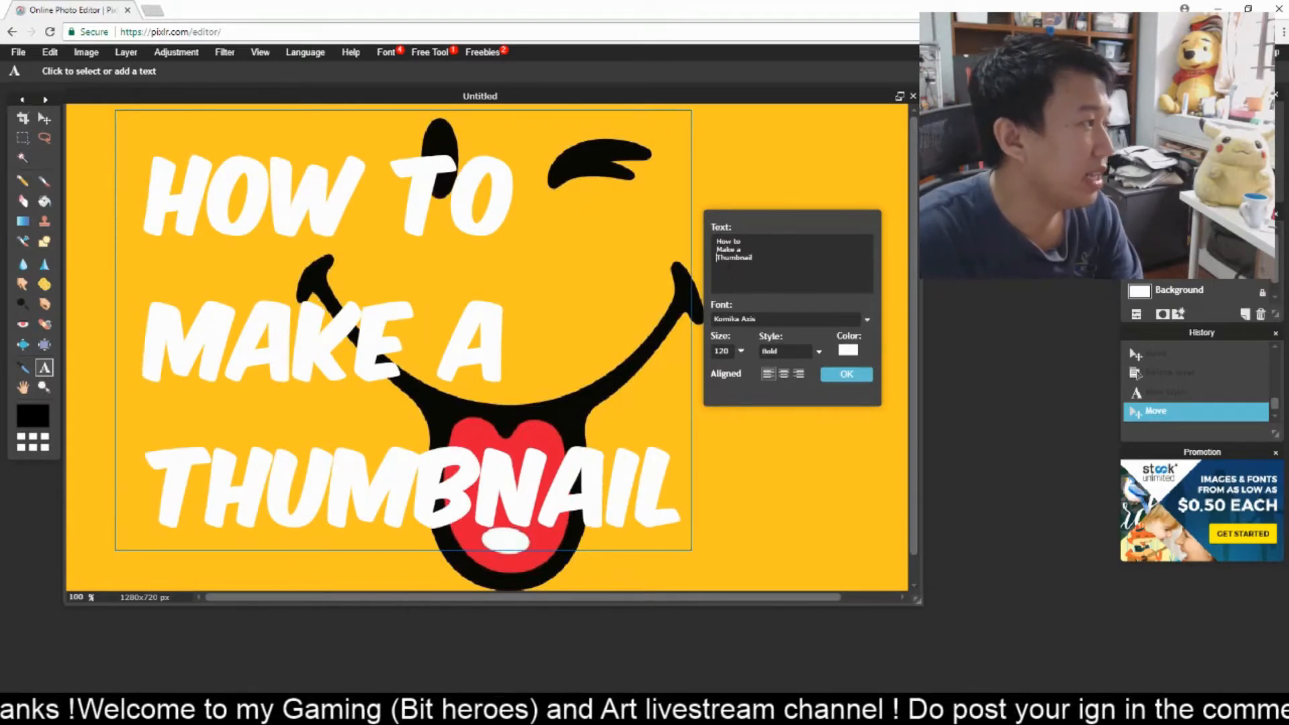
pyautogui.click(853, 375)
pyautogui.click(44, 119)
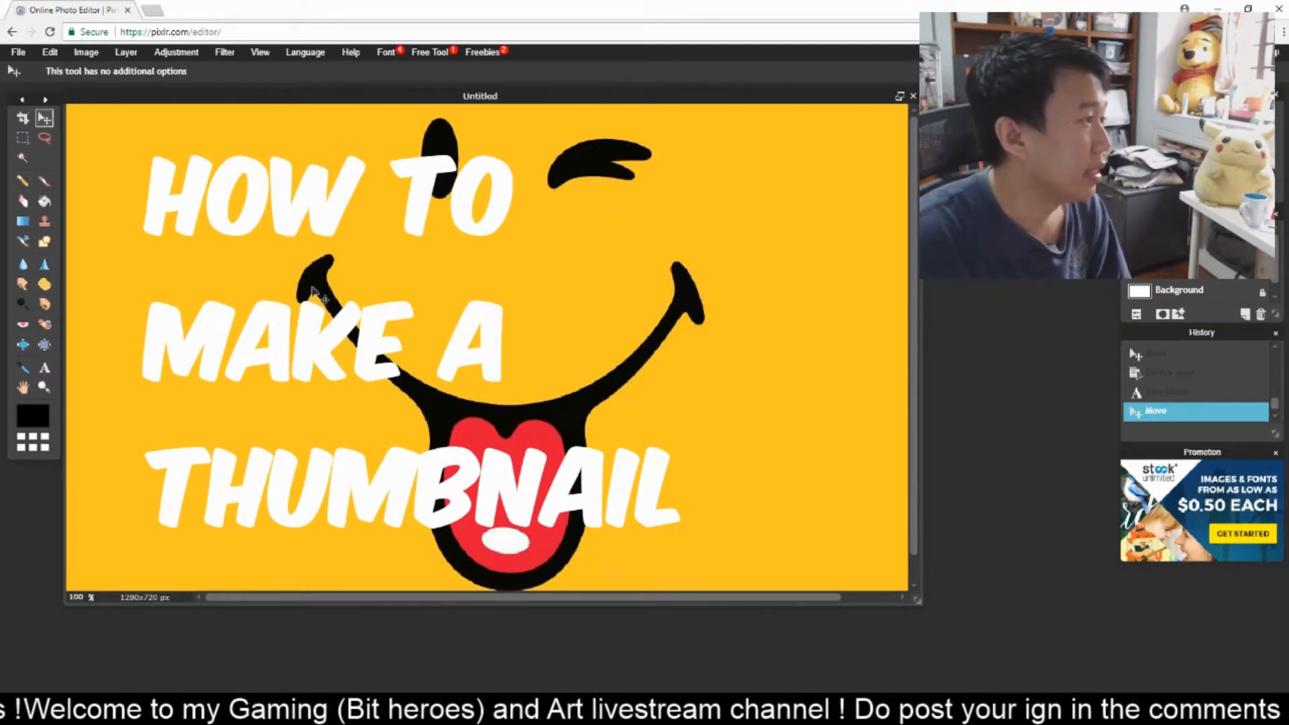
pyautogui.moveTo(348, 337); pyautogui.dragTo(308, 328)
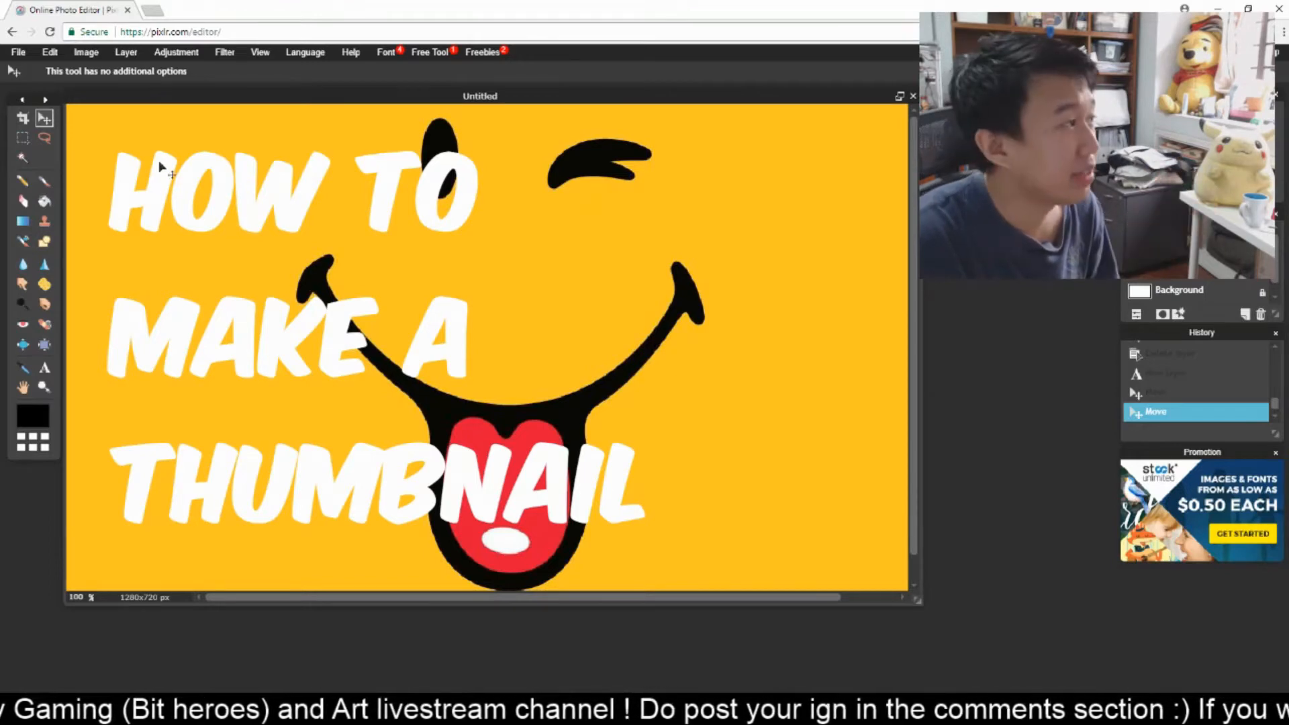
# - Enable the Drop shadow and Outer glow layer styles on the title text layer
pyautogui.click(128, 53)
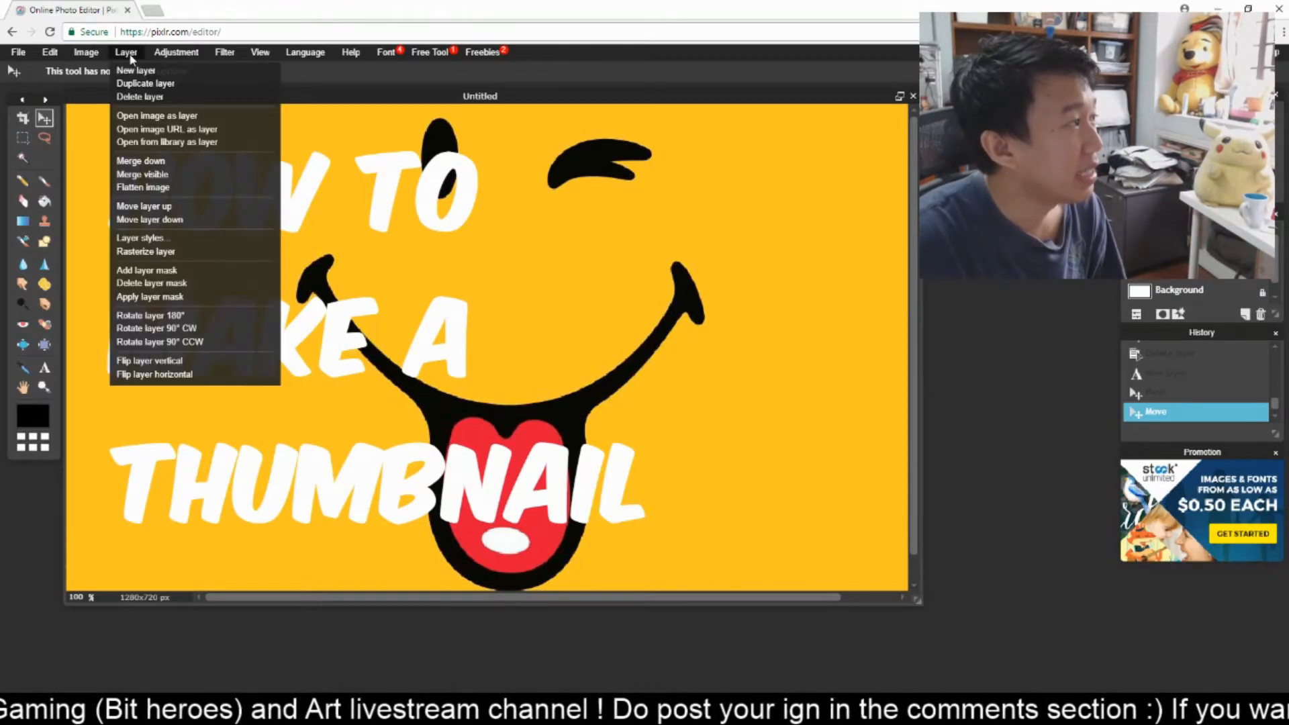
pyautogui.click(155, 239)
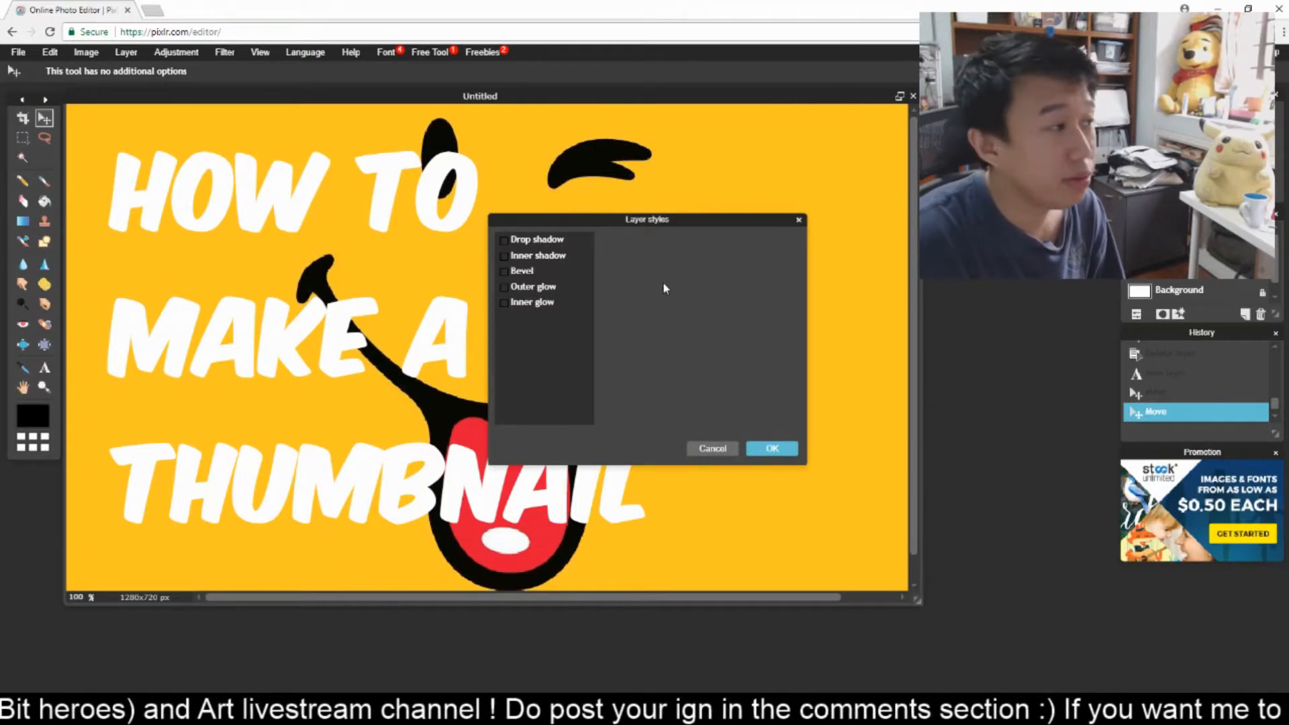
pyautogui.click(507, 243)
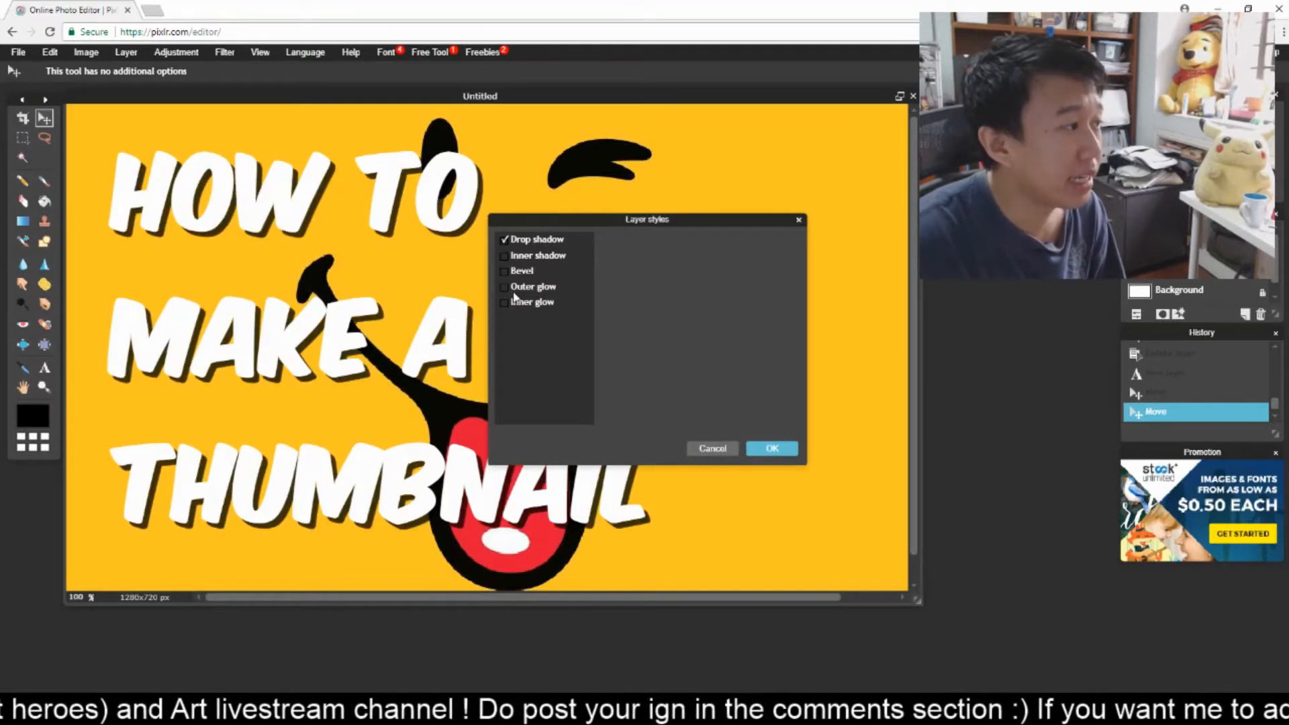
pyautogui.click(513, 289)
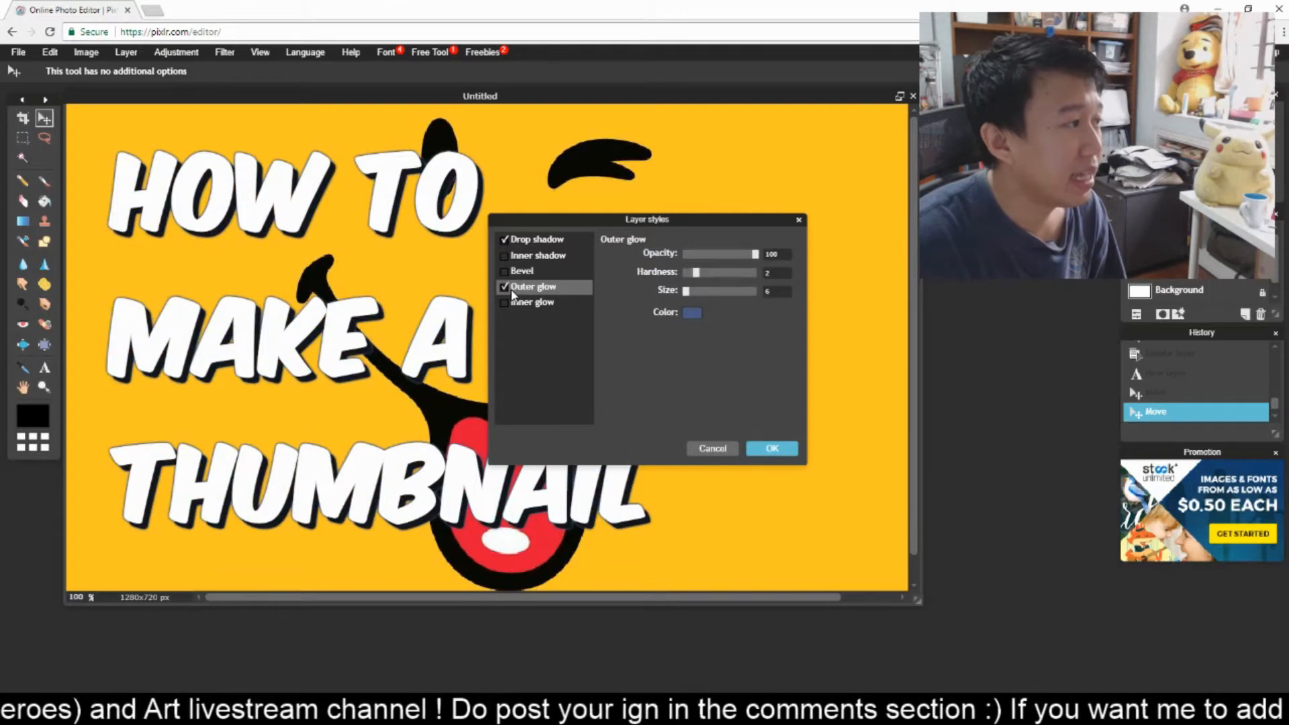
# - Change the outer glow color to black (000000), view the drop shadow settings, and apply the layer styles
pyautogui.click(689, 313)
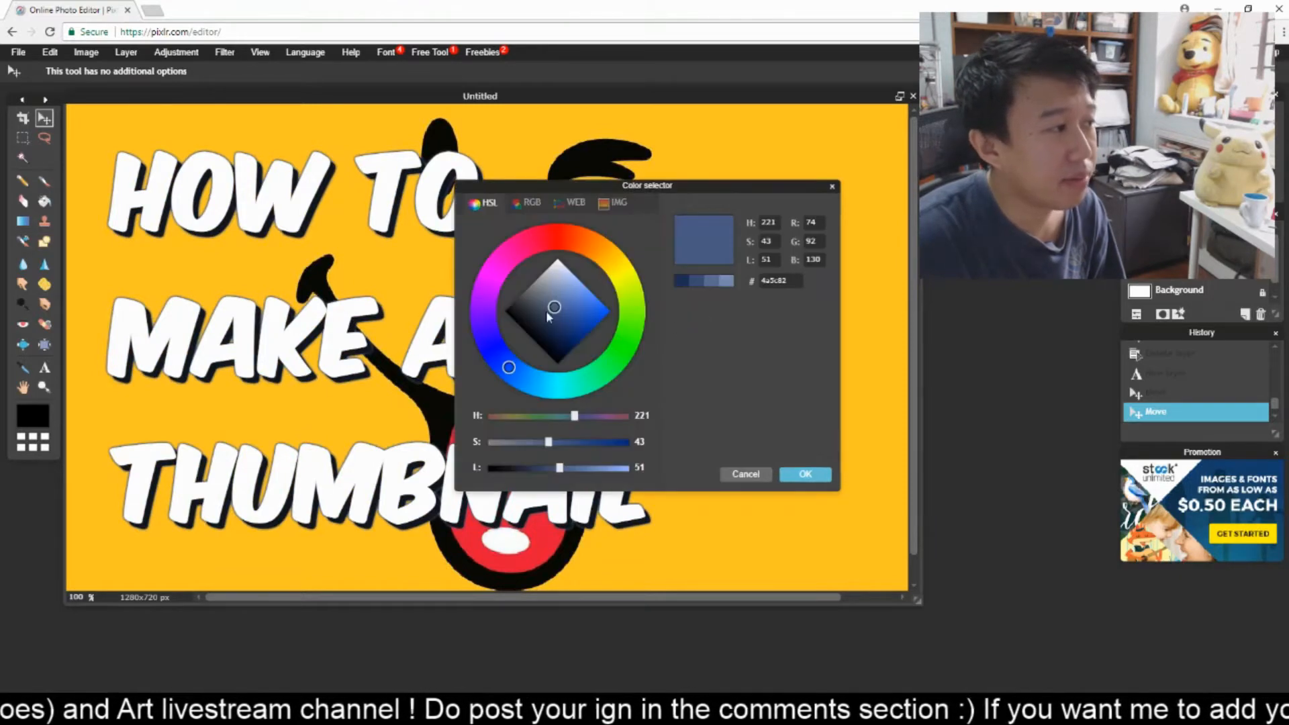
pyautogui.click(496, 313)
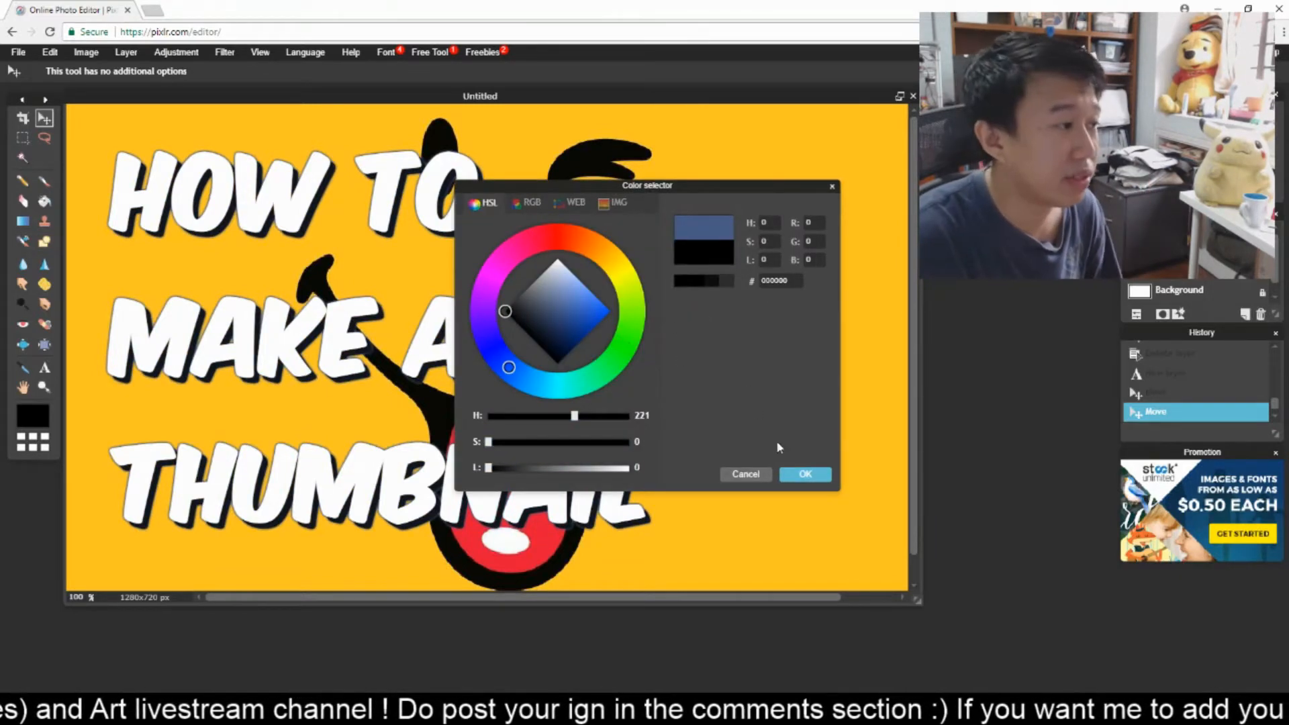
pyautogui.click(806, 475)
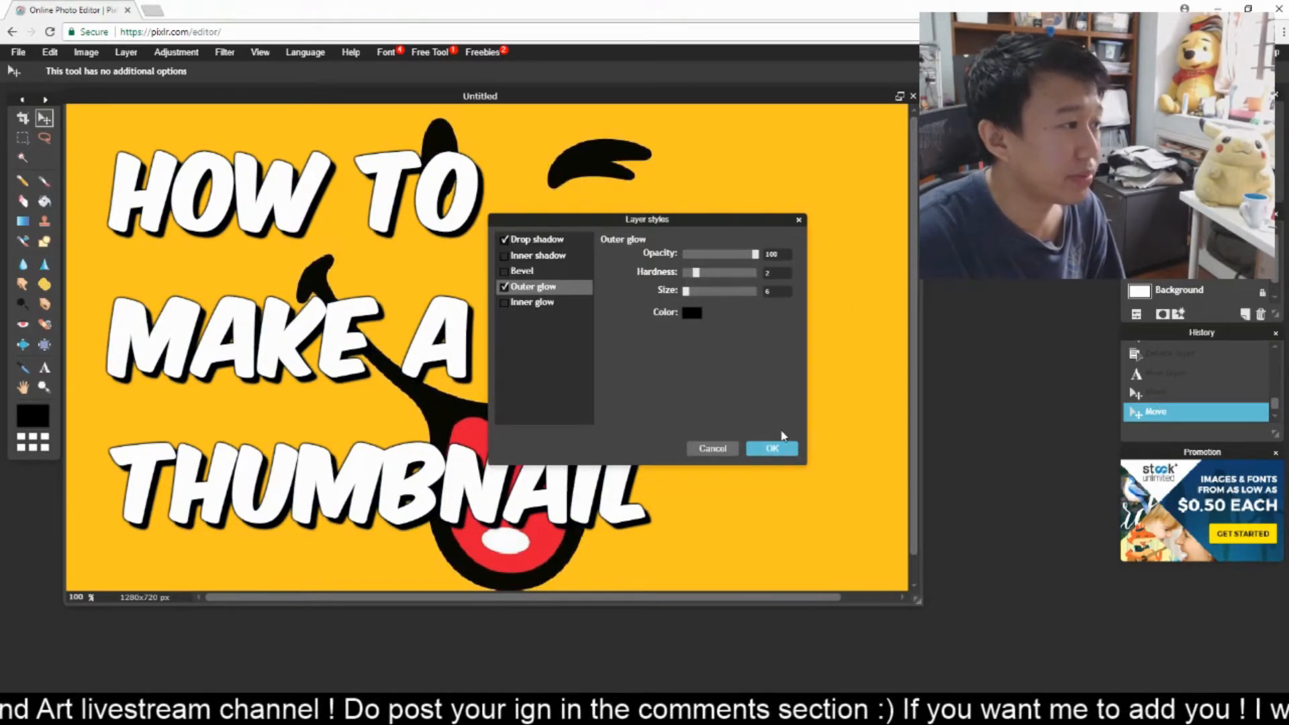
pyautogui.click(550, 241)
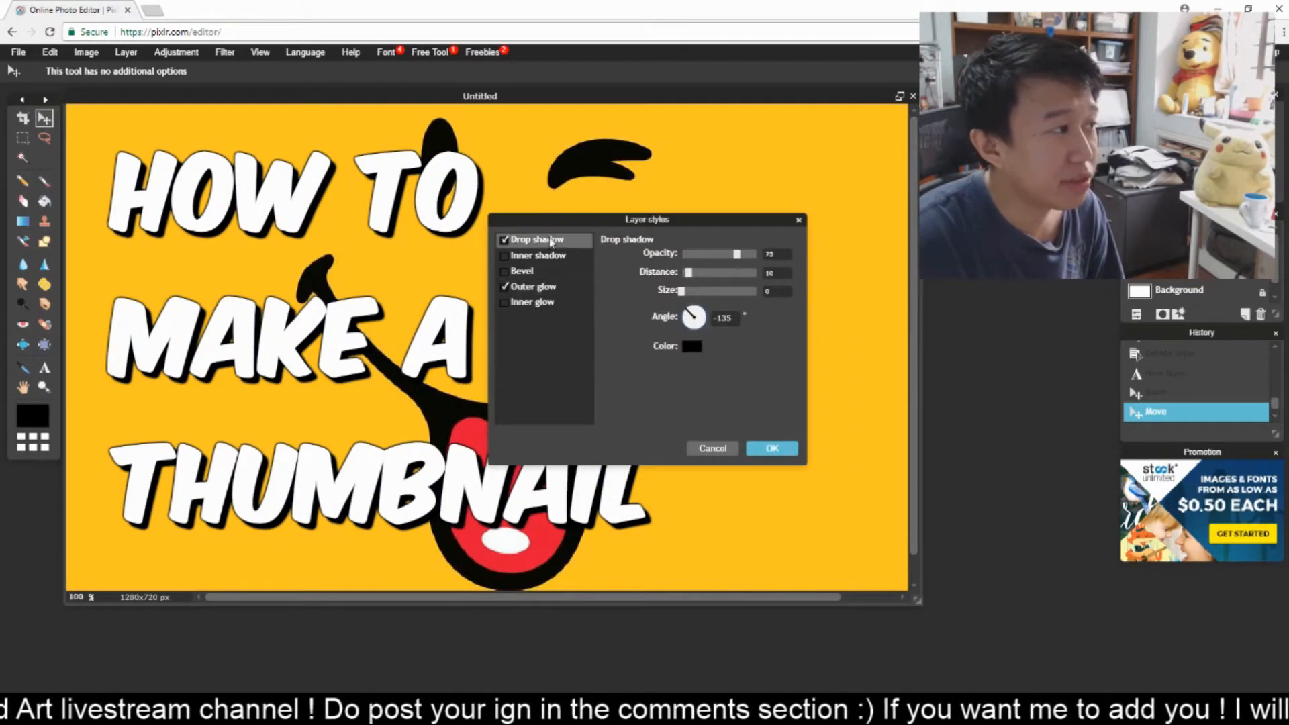
pyautogui.click(773, 449)
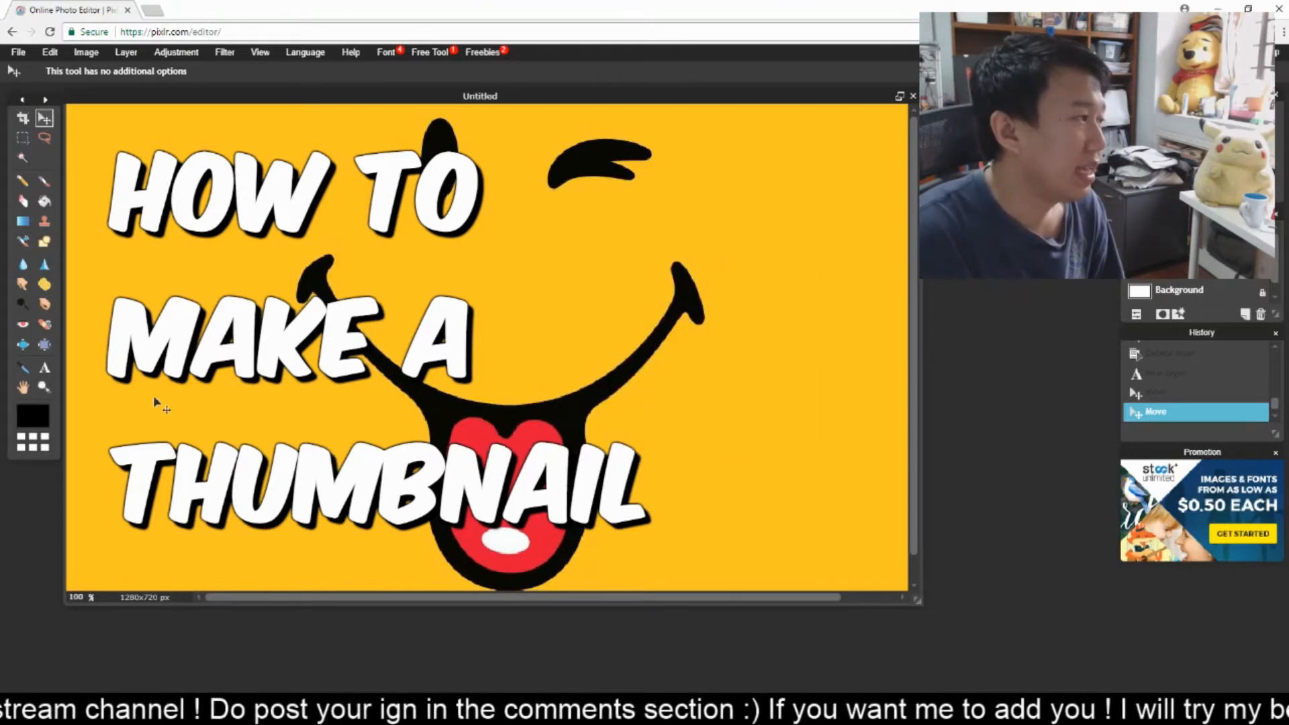
# - Add an exclamation mark after "Thumbnail" in the title text
pyautogui.click(45, 368)
pyautogui.click(487, 481)
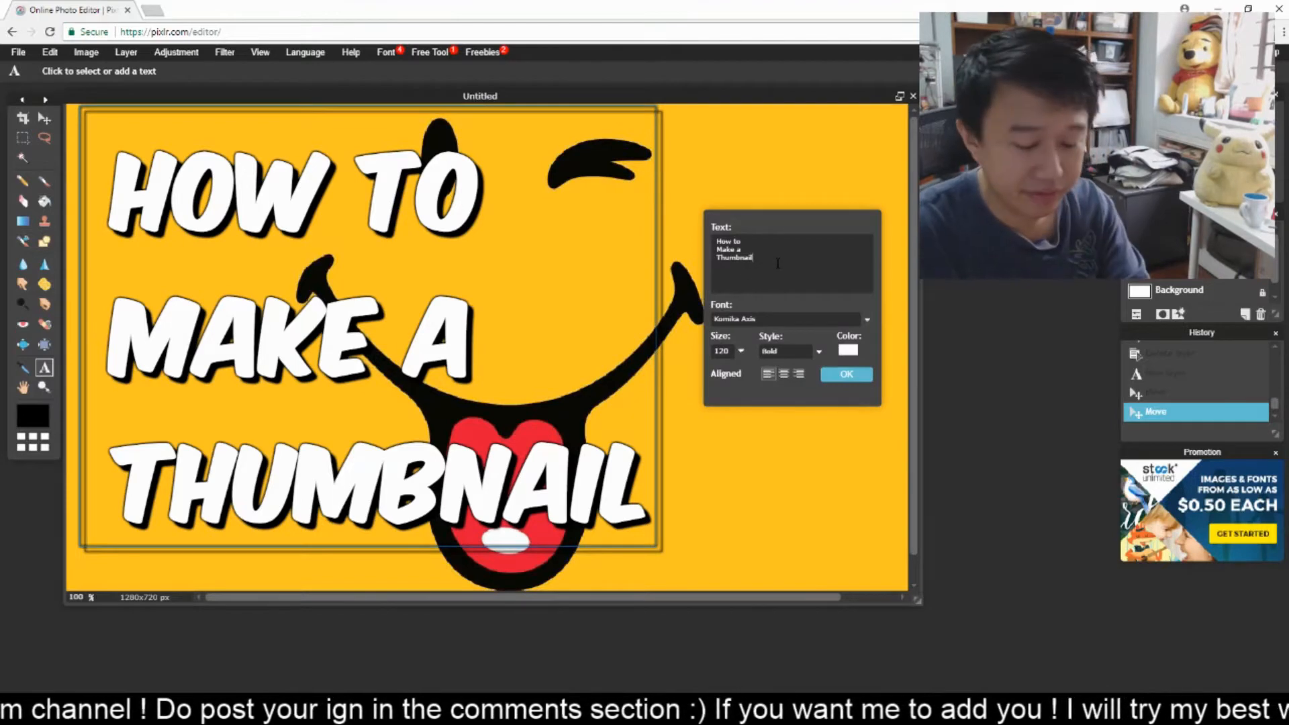
pyautogui.write('!')
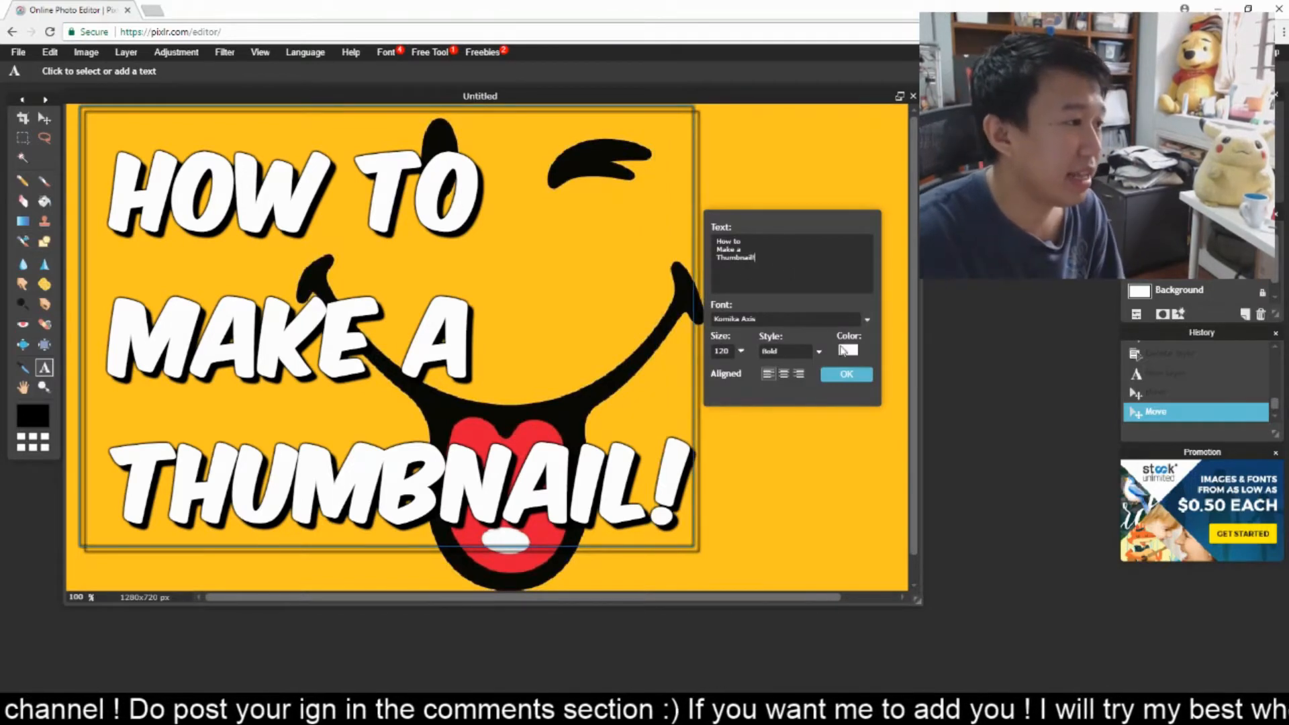
pyautogui.click(842, 372)
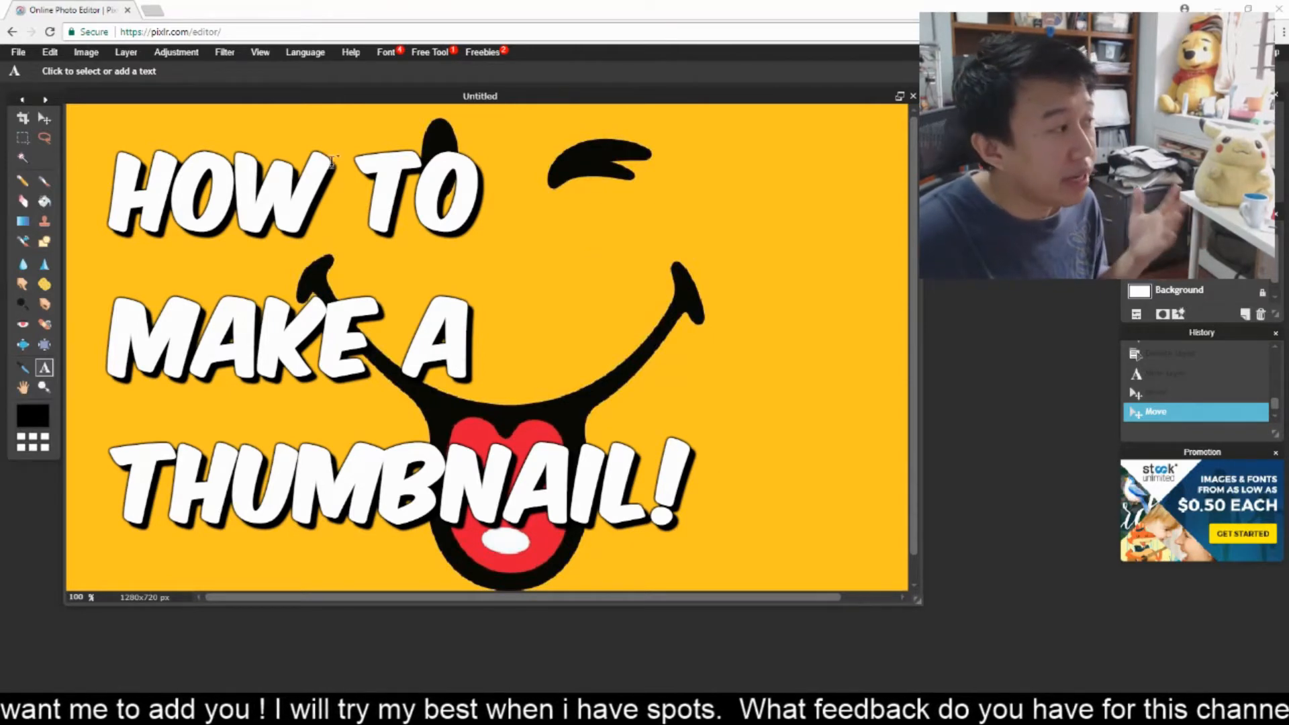
# - Search Google for "da fonts" in a new browser tab and open the DaFont website
pyautogui.click(154, 11)
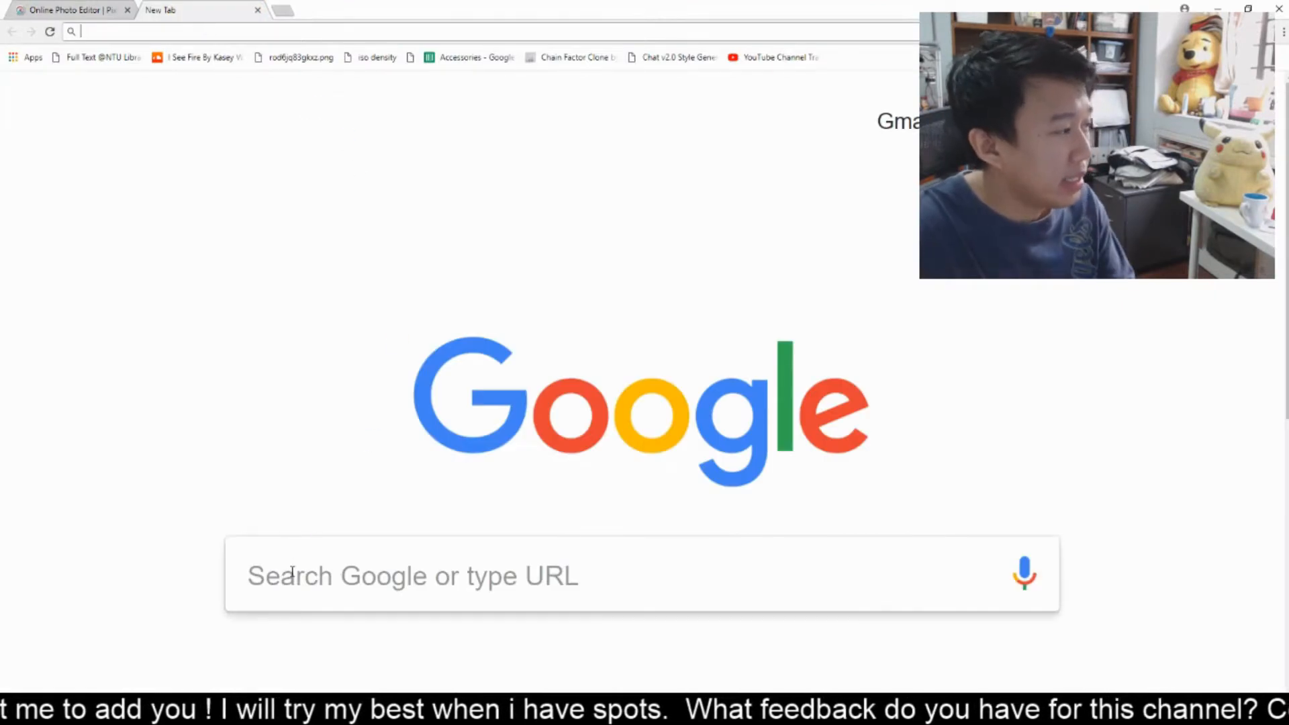
pyautogui.click(292, 576)
pyautogui.write('da fo')
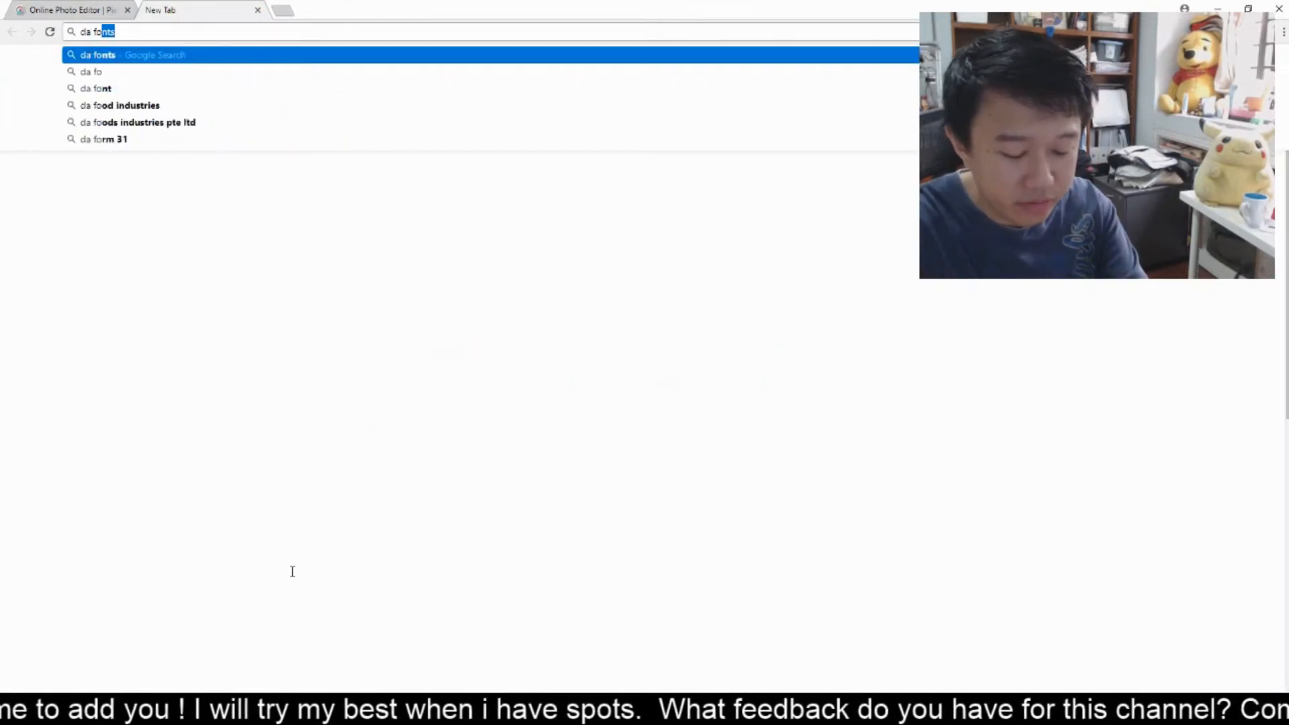
pyautogui.write('nts')
pyautogui.press('Return')
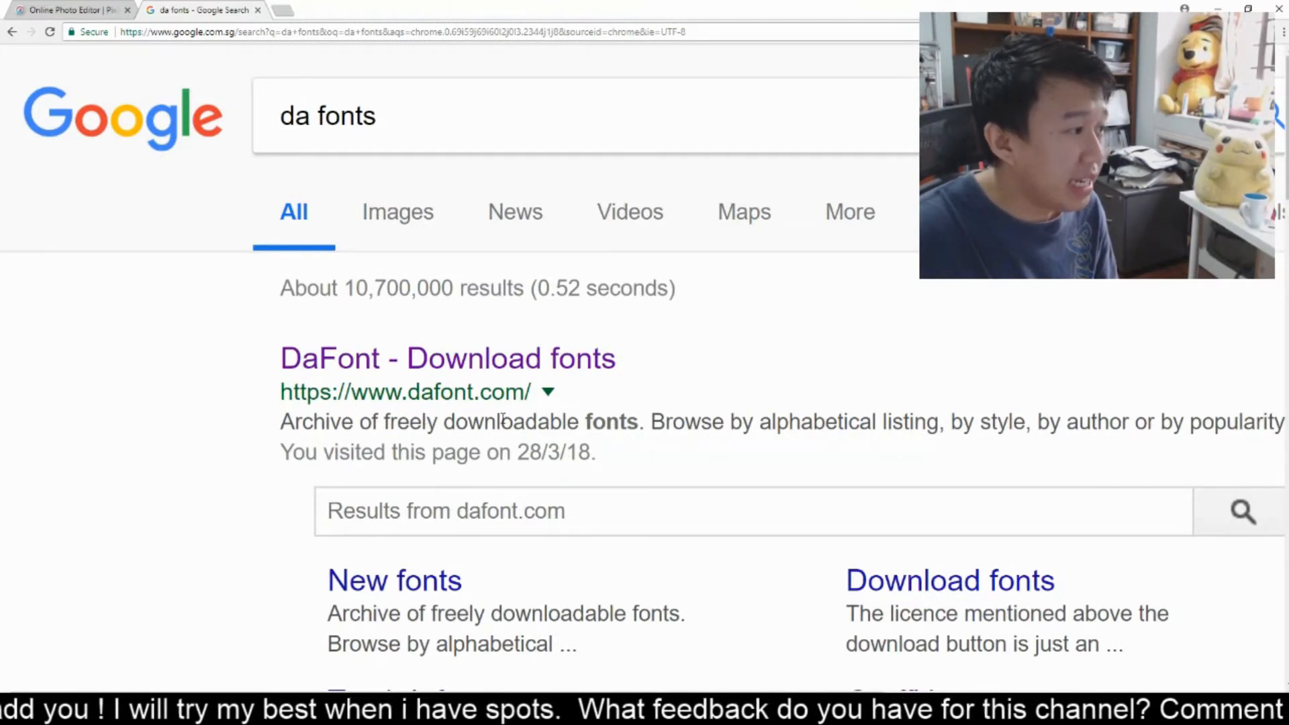
pyautogui.click(498, 368)
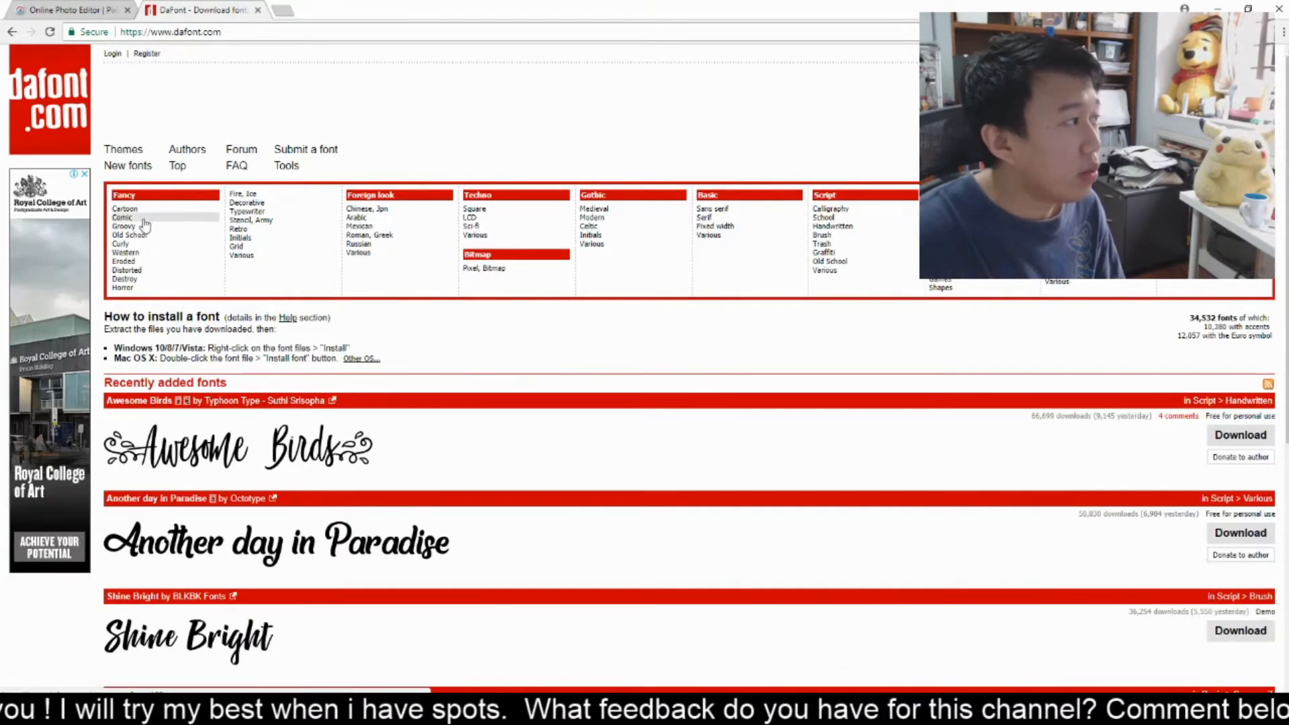
# - Browse the font samples in DaFont's Fancy > Cartoon category, then close the site and return to the Pixlr editor
pyautogui.click(133, 210)
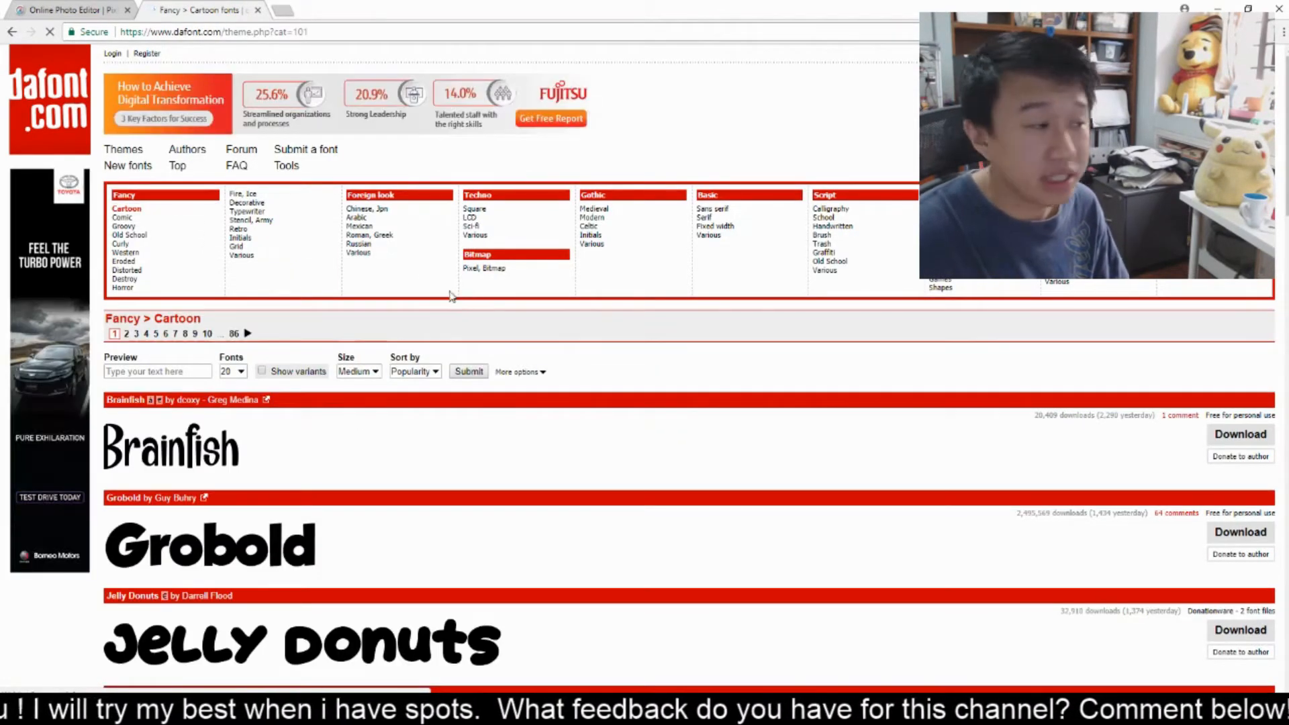
pyautogui.scroll(-2, 410, 371)
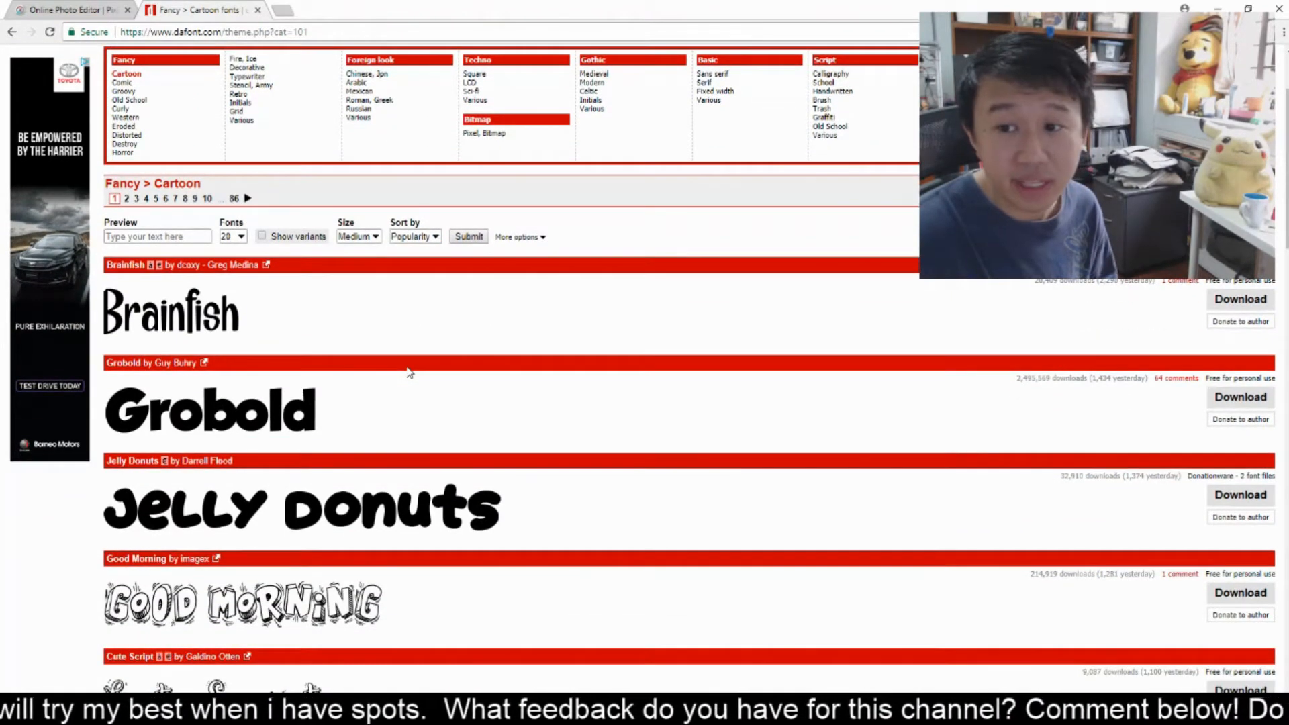
pyautogui.scroll(-7, 410, 371)
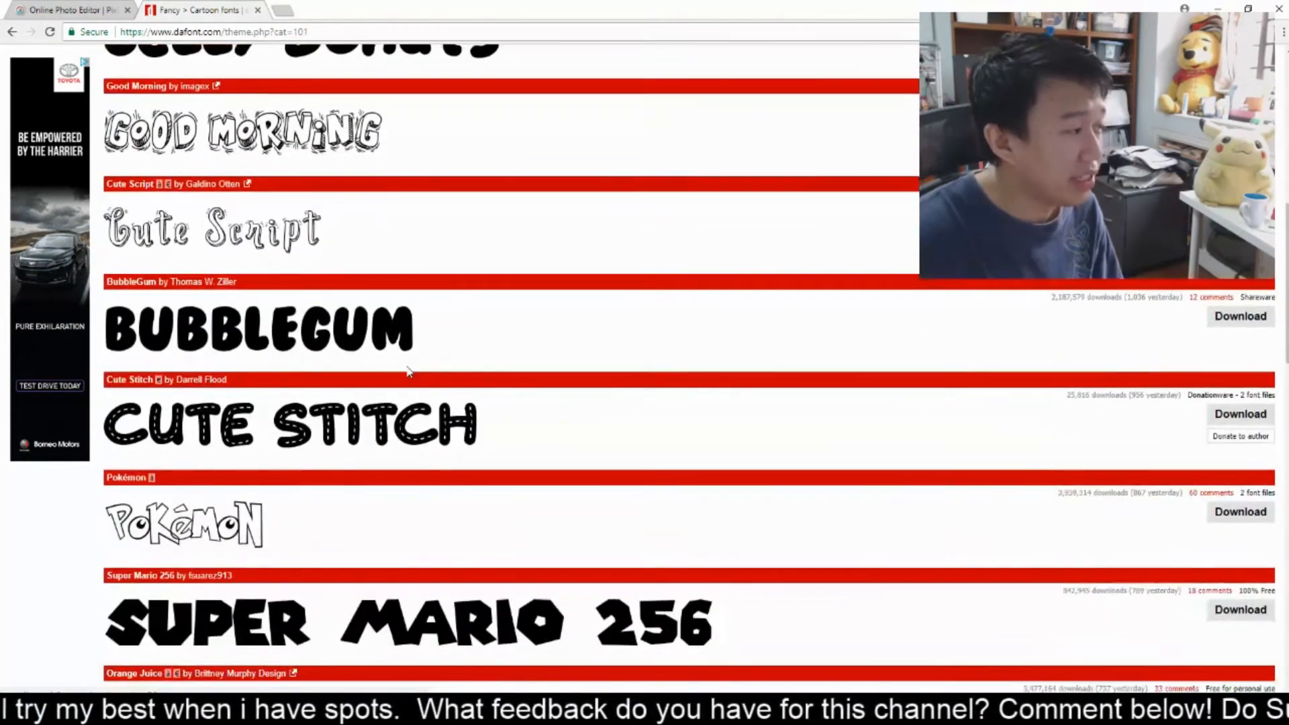
pyautogui.scroll(-11, 410, 371)
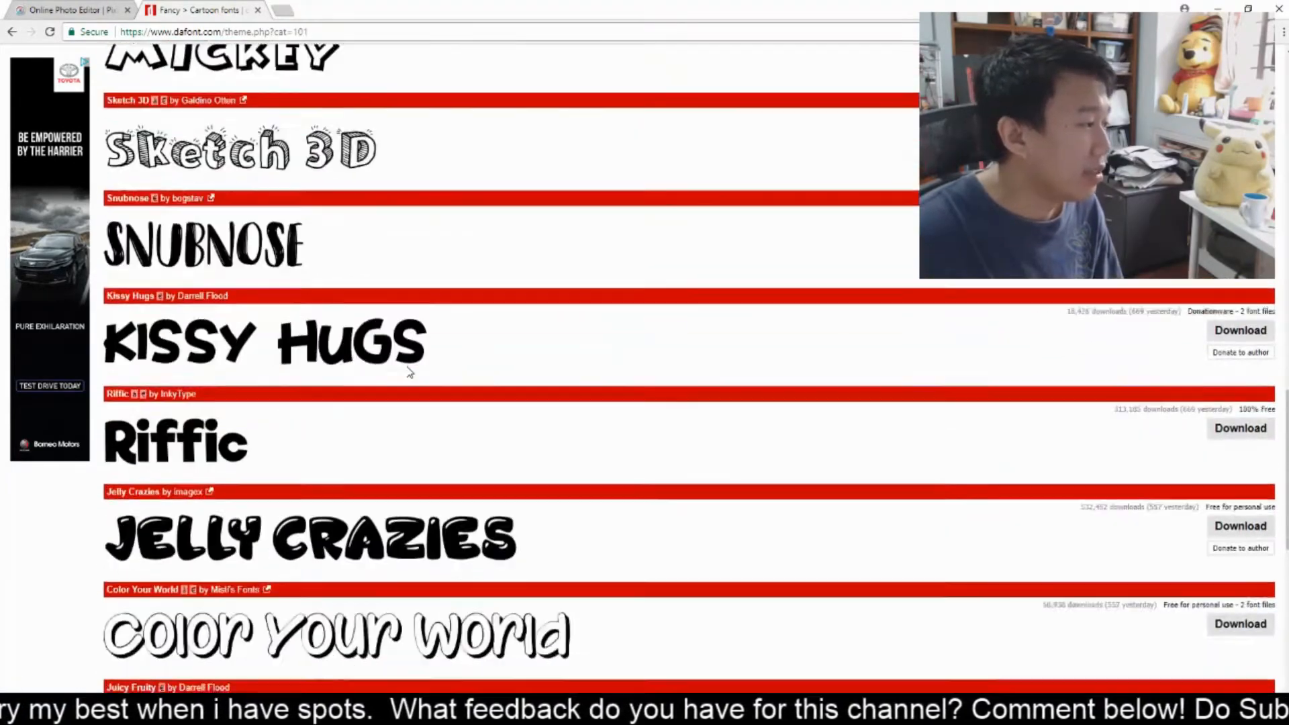
pyautogui.scroll(-9, 410, 372)
pyautogui.scroll(6, 407, 373)
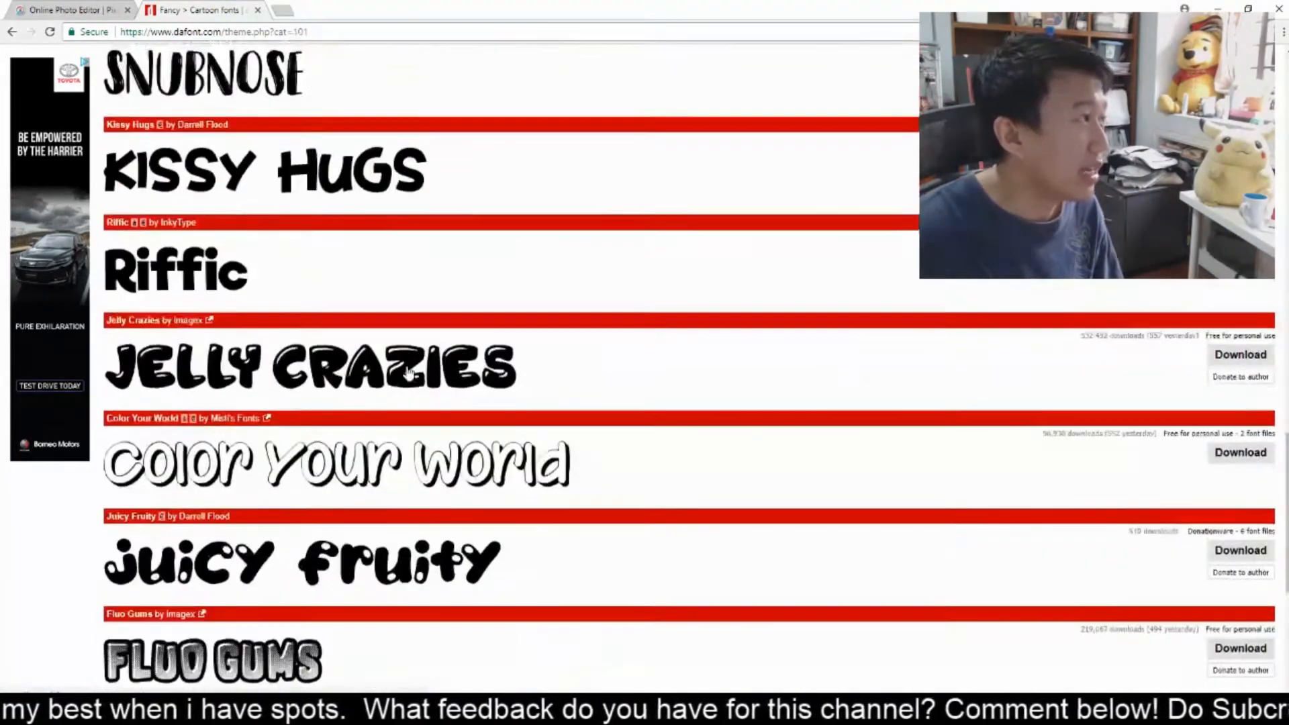
pyautogui.scroll(15, 409, 372)
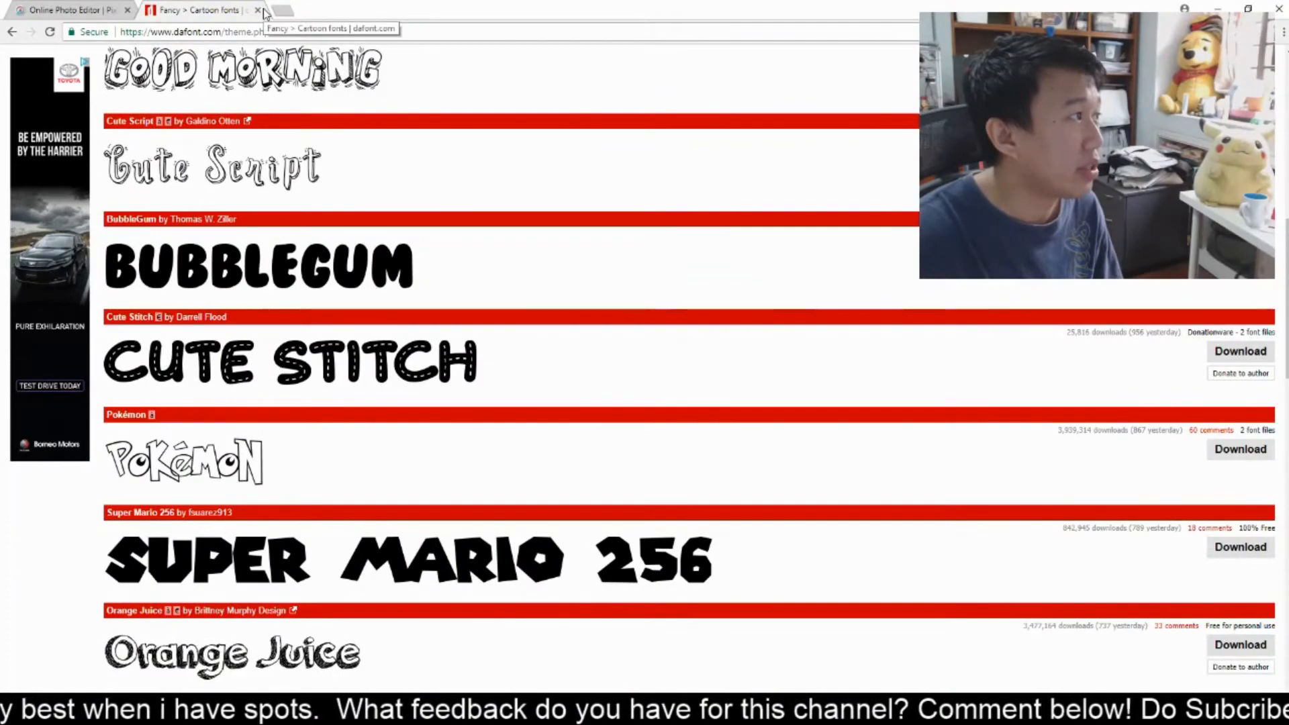
pyautogui.click(259, 10)
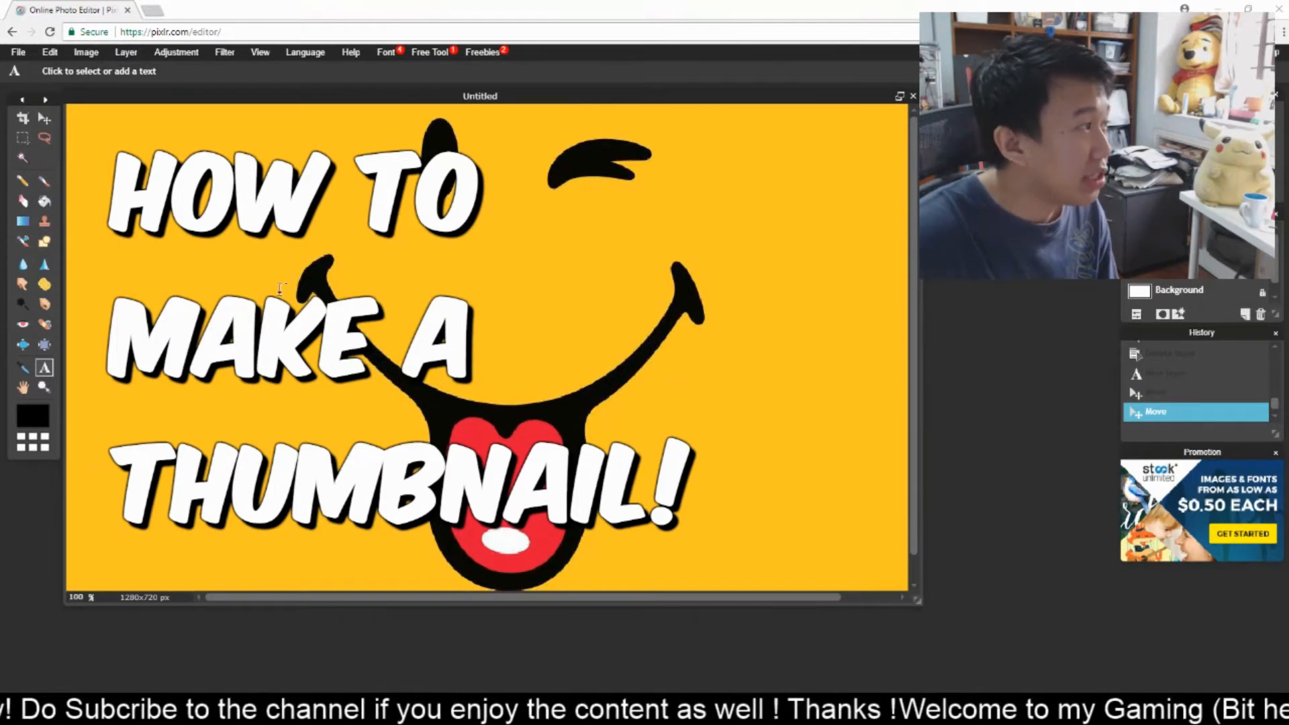
# - Open the YouTube play button image "1" from the Thumbnails folder as a separate image
pyautogui.click(20, 54)
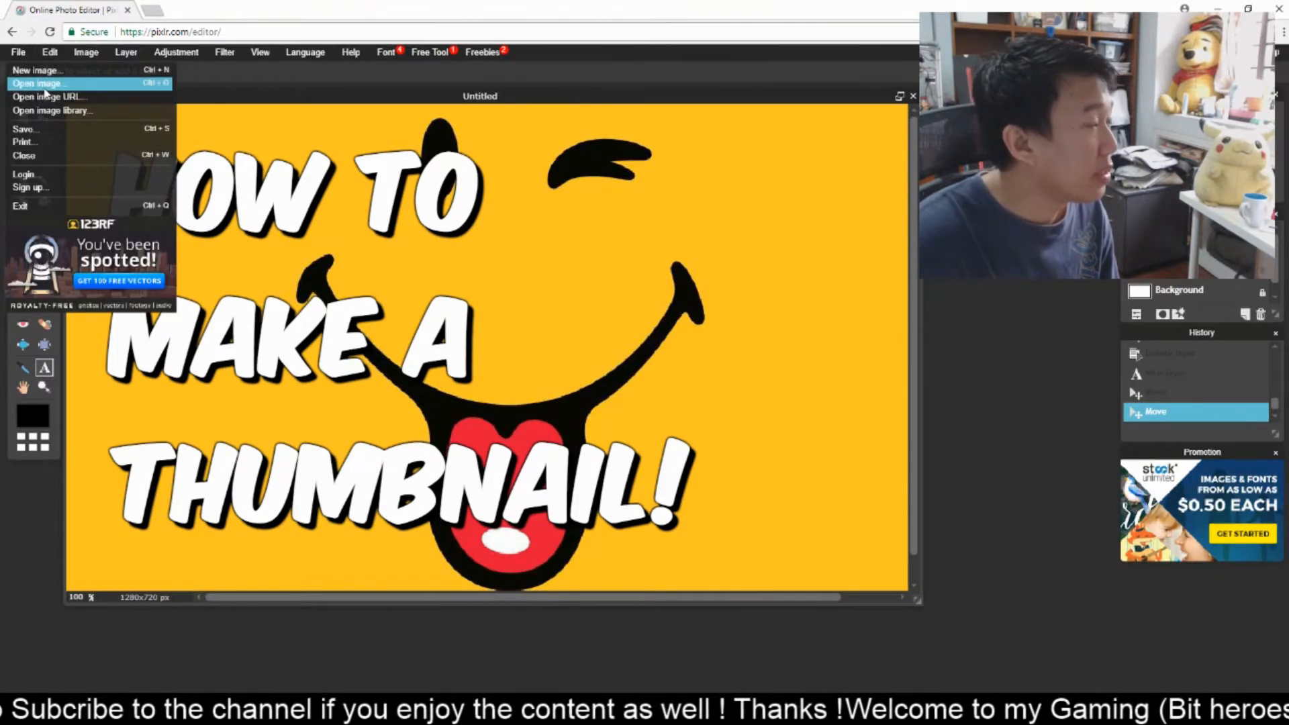
pyautogui.click(37, 83)
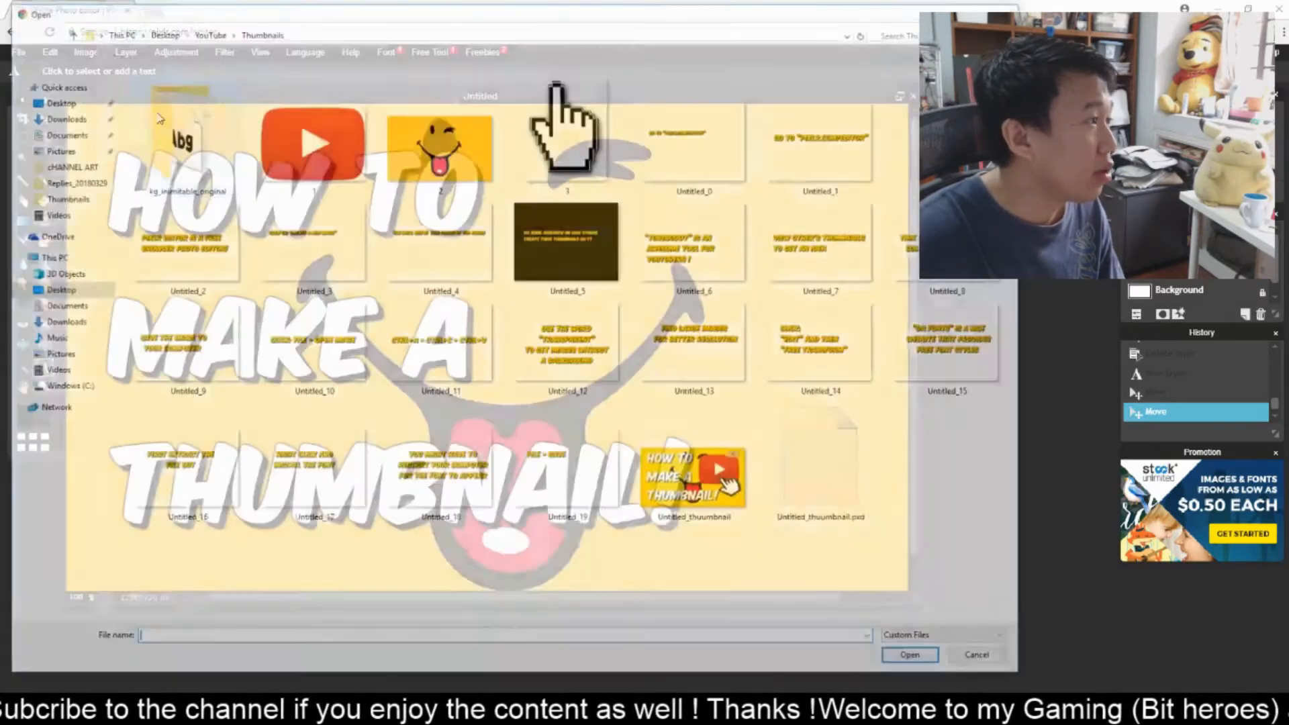
pyautogui.click(331, 149)
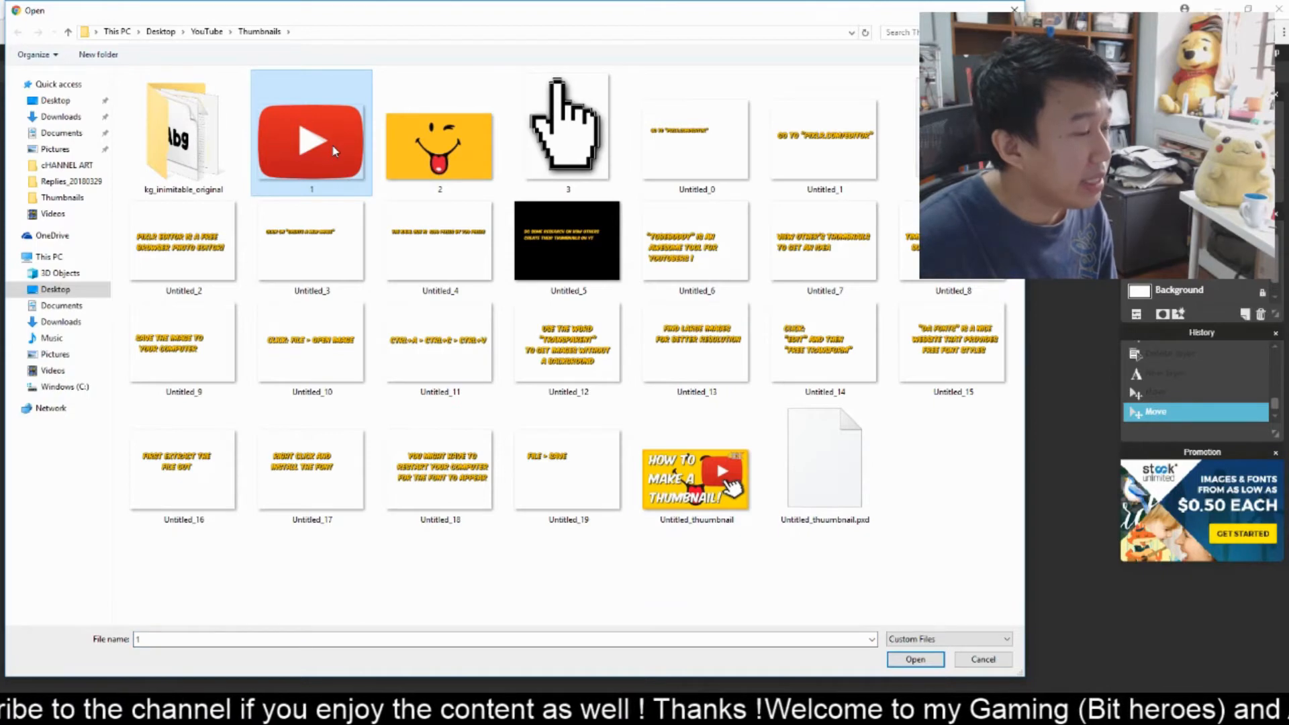
pyautogui.doubleClick(335, 152)
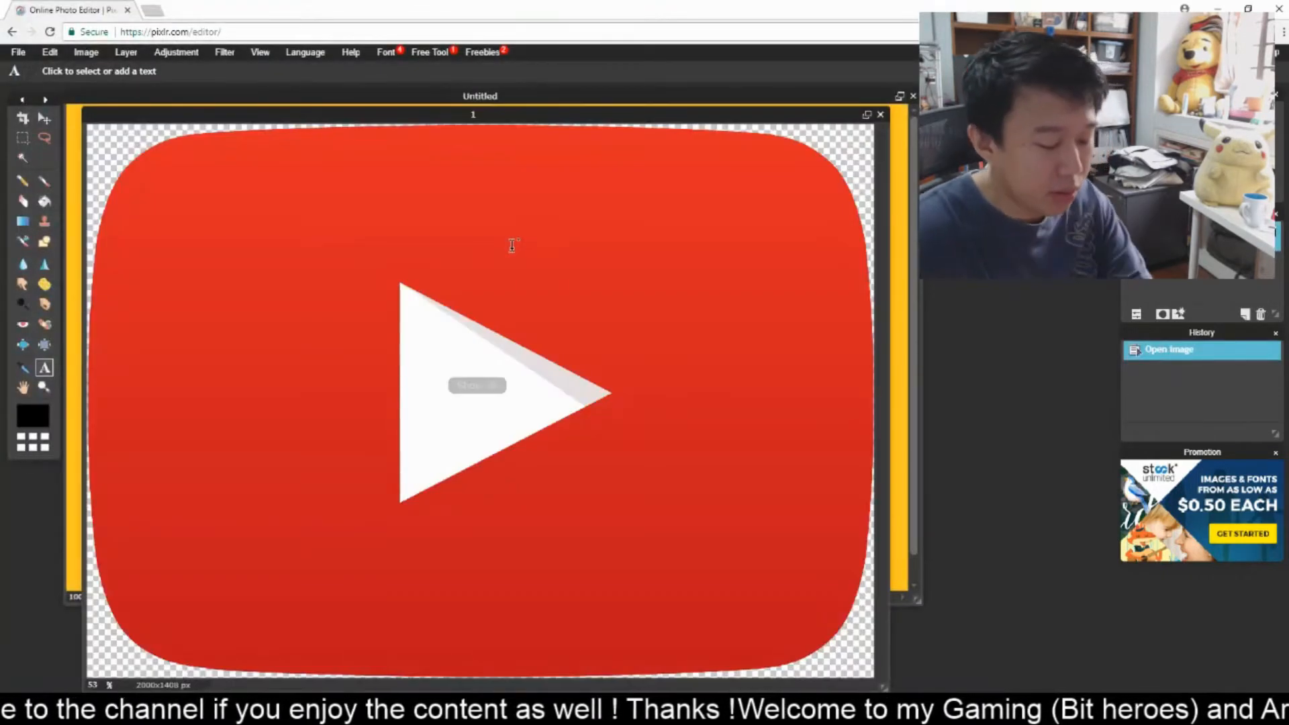
# - Copy the entire play button image and paste it into the Untitled thumbnail as a new layer
pyautogui.hotkey('ctrl', 'a')
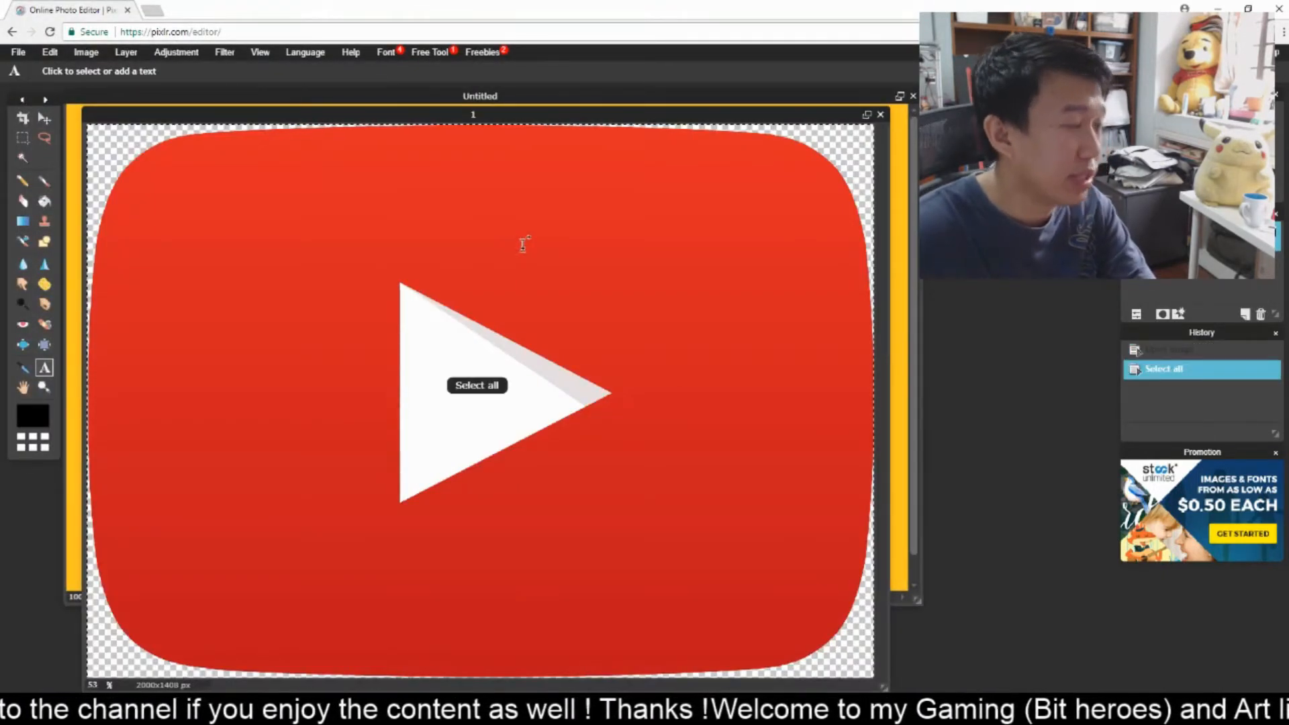
pyautogui.hotkey('ctrl', 'c')
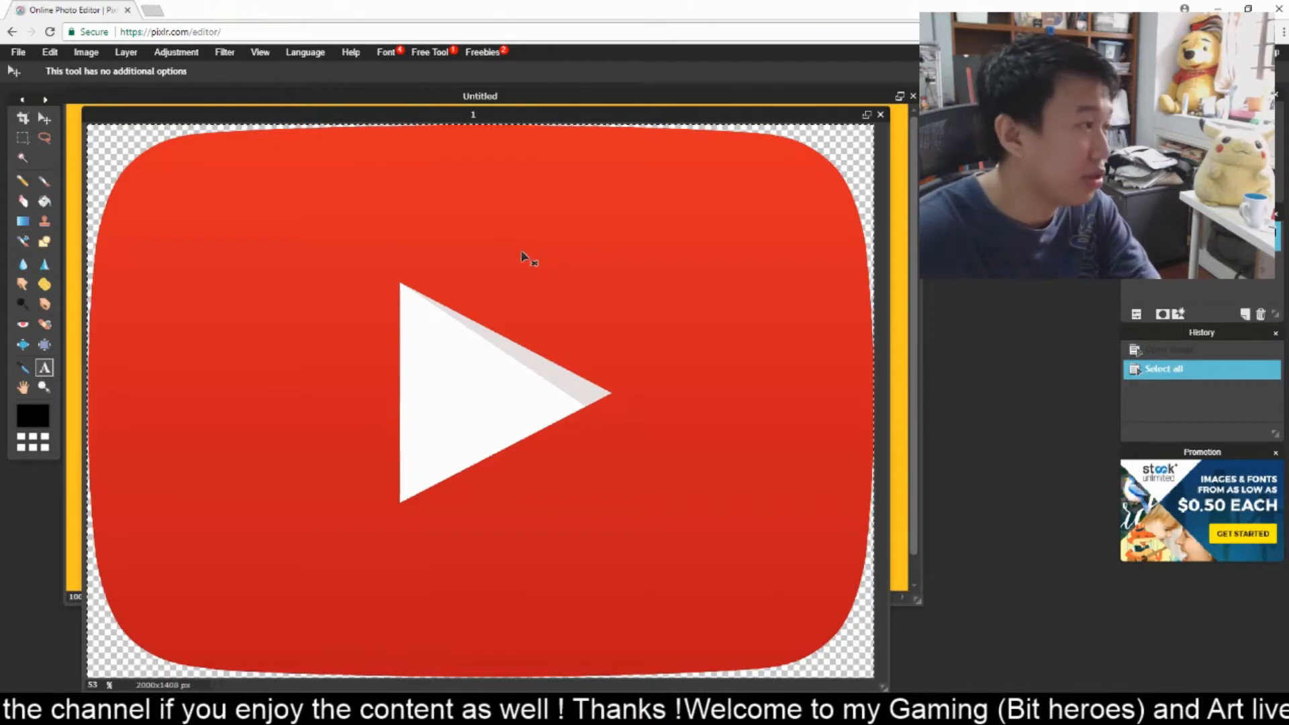
pyautogui.moveTo(691, 125); pyautogui.dragTo(829, 630)
pyautogui.click(739, 319)
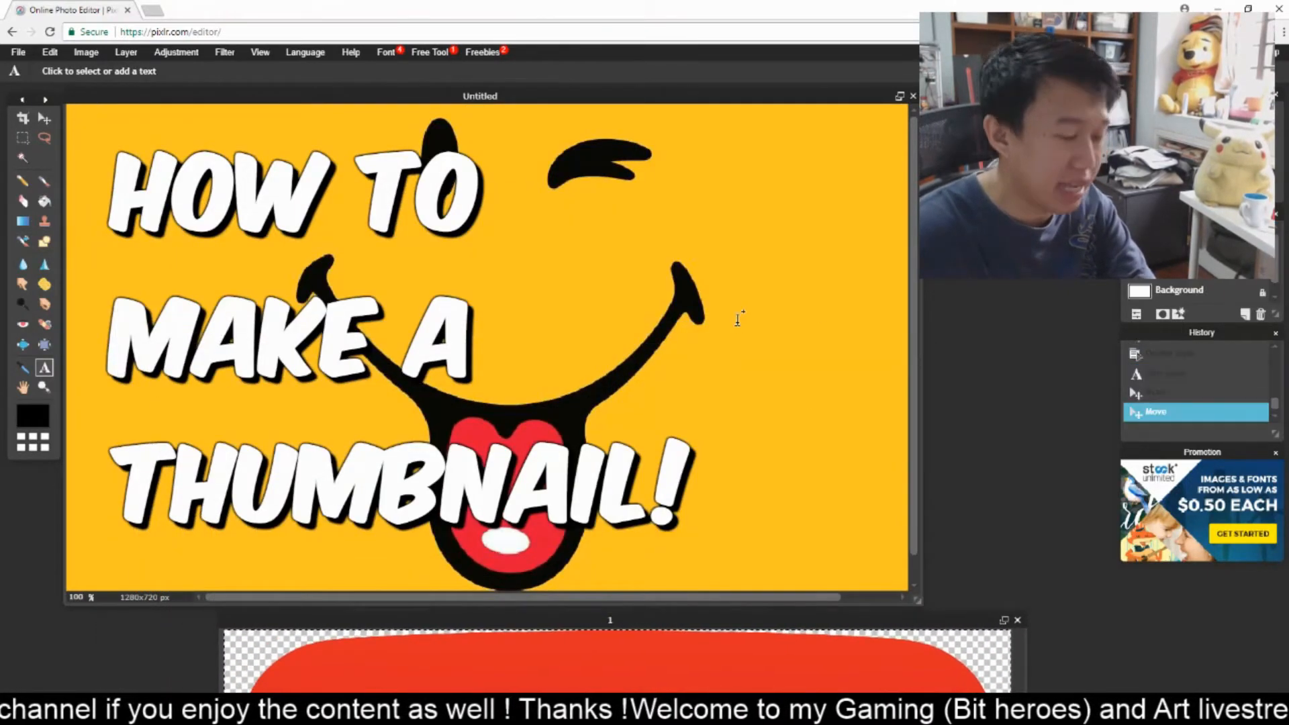
pyautogui.hotkey('ctrl', 'v')
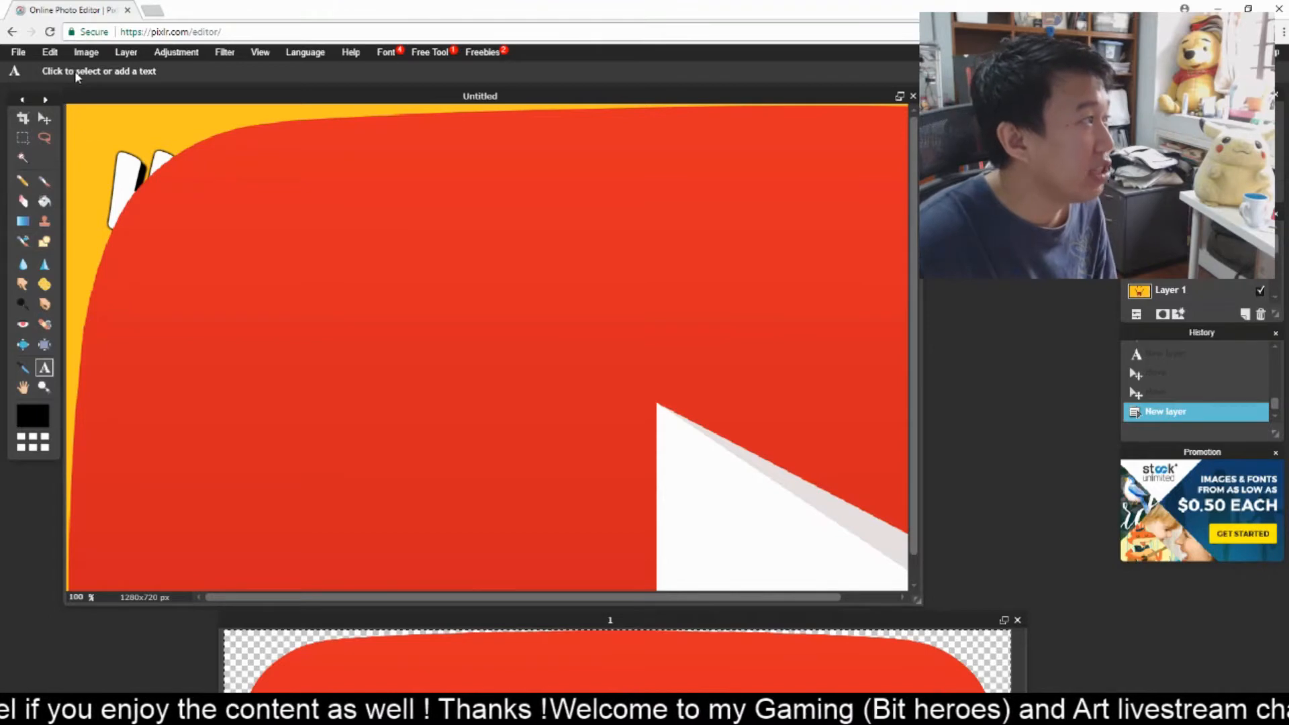
# - Free transform the pasted play button, shrinking it to fit beside "How to Make a" above the exclamation mark, and apply the changes
pyautogui.click(58, 58)
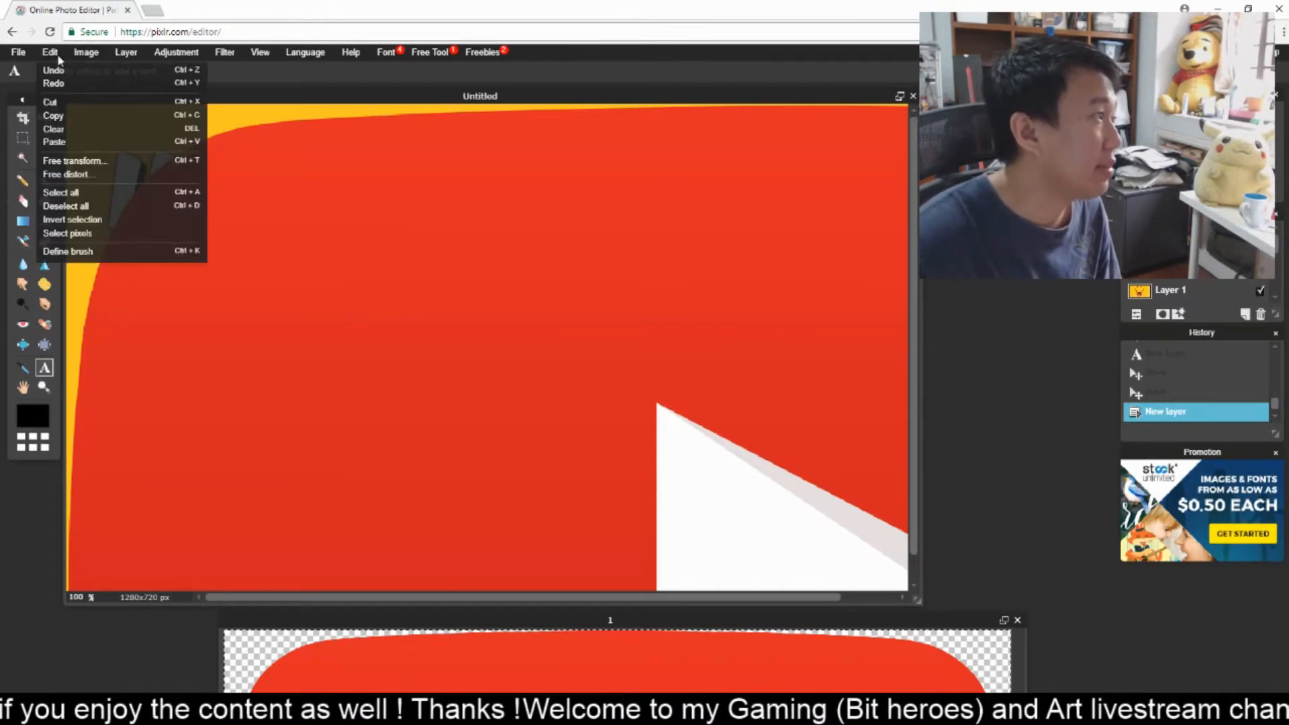
pyautogui.click(72, 162)
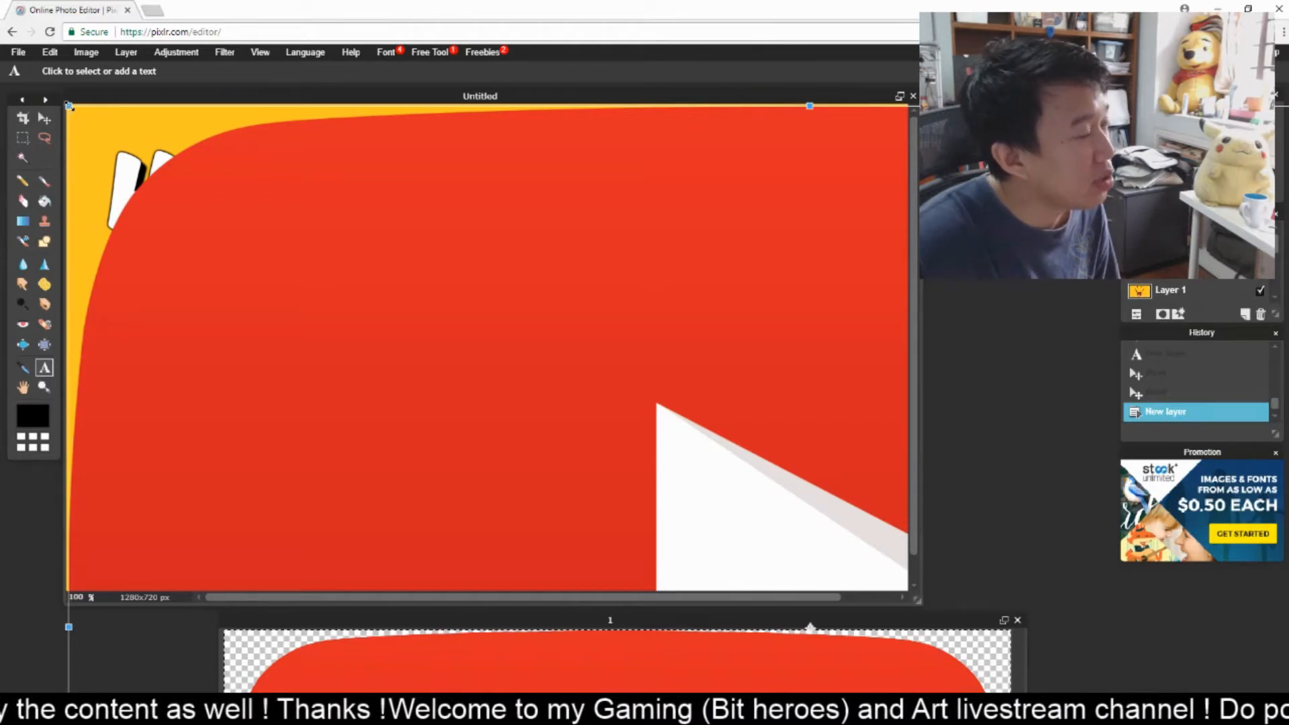
pyautogui.moveTo(69, 106); pyautogui.dragTo(599, 470)
pyautogui.moveTo(692, 550); pyautogui.dragTo(522, 305)
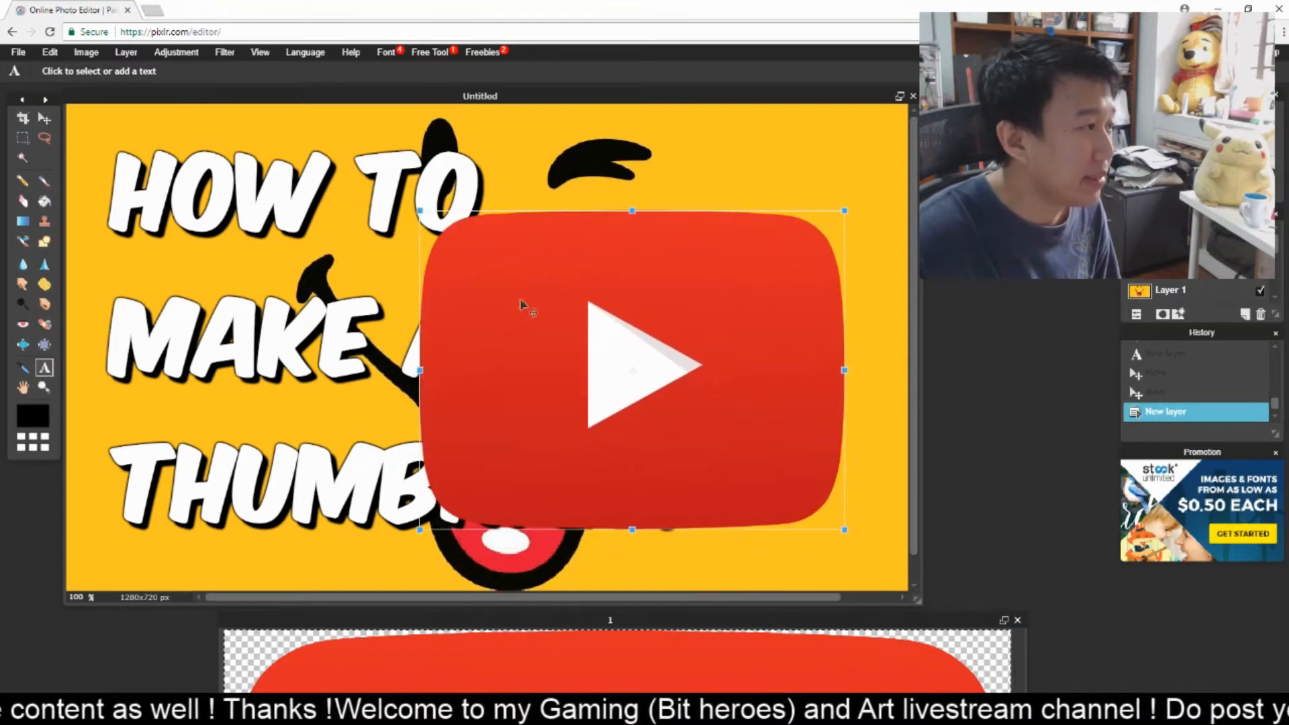
pyautogui.moveTo(420, 533); pyautogui.dragTo(472, 498)
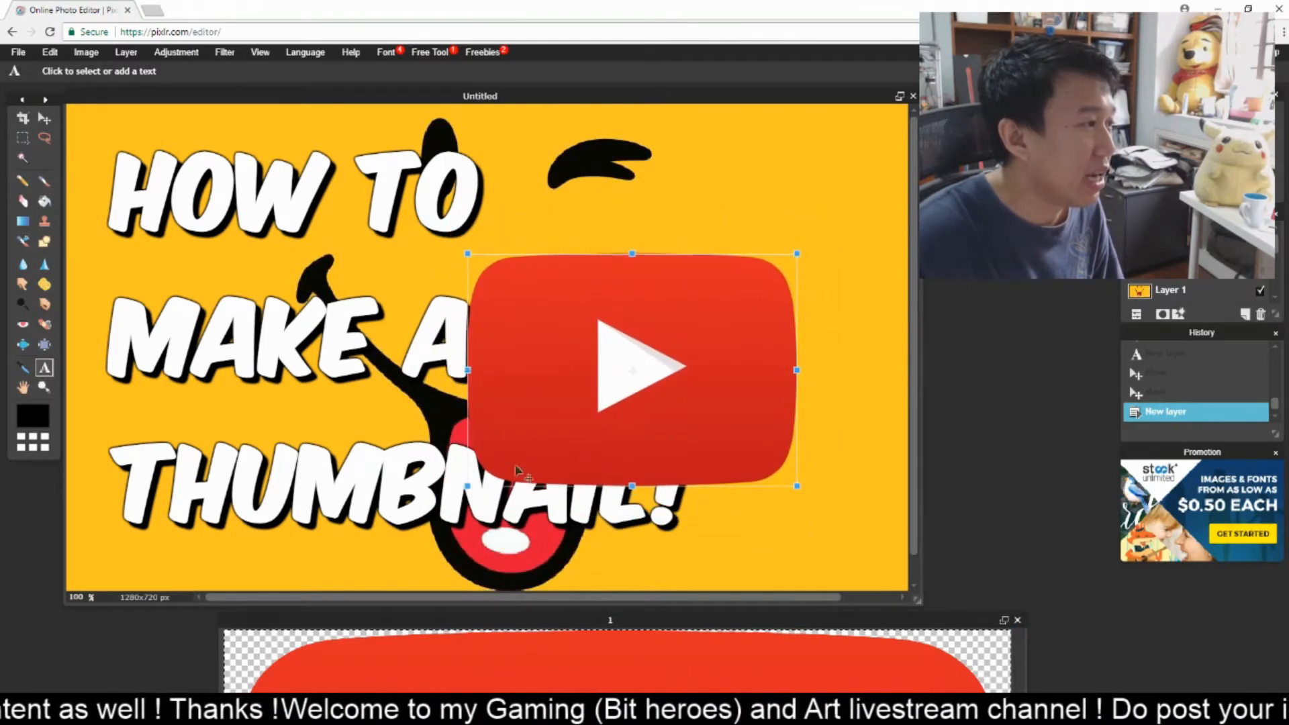
pyautogui.moveTo(625, 422); pyautogui.dragTo(675, 324)
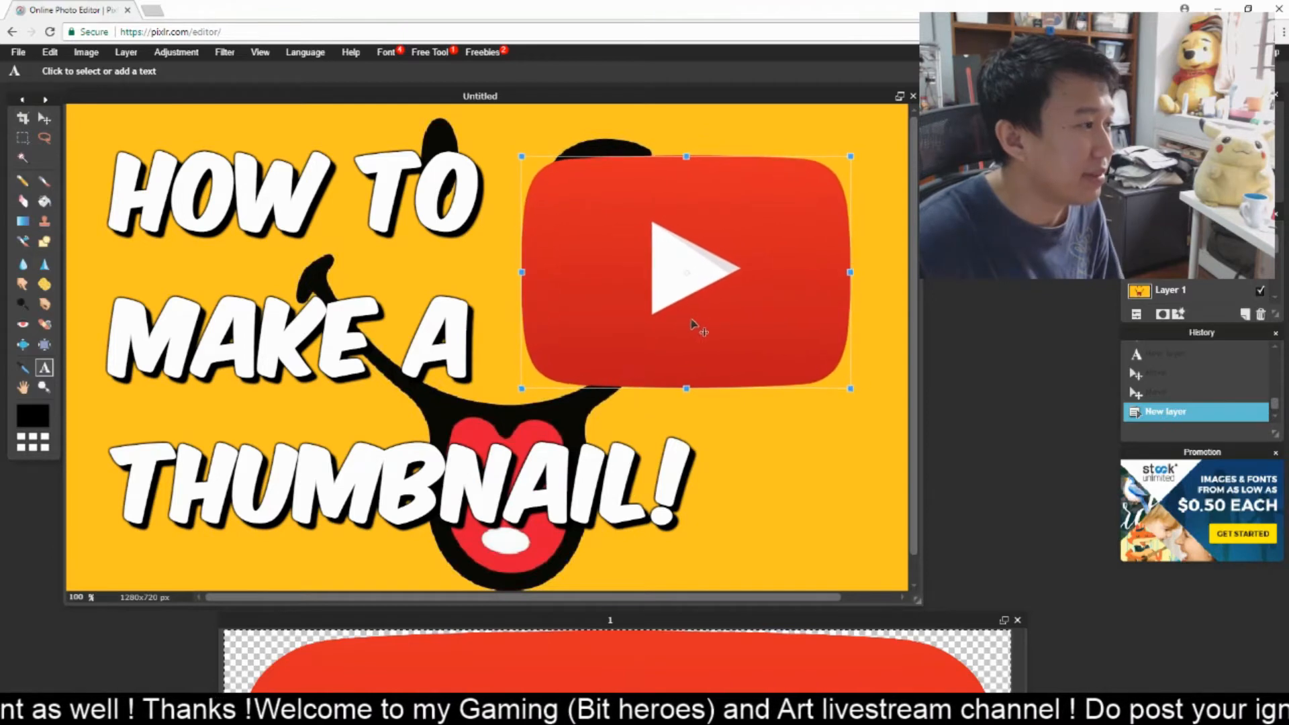
pyautogui.moveTo(852, 389); pyautogui.dragTo(863, 398)
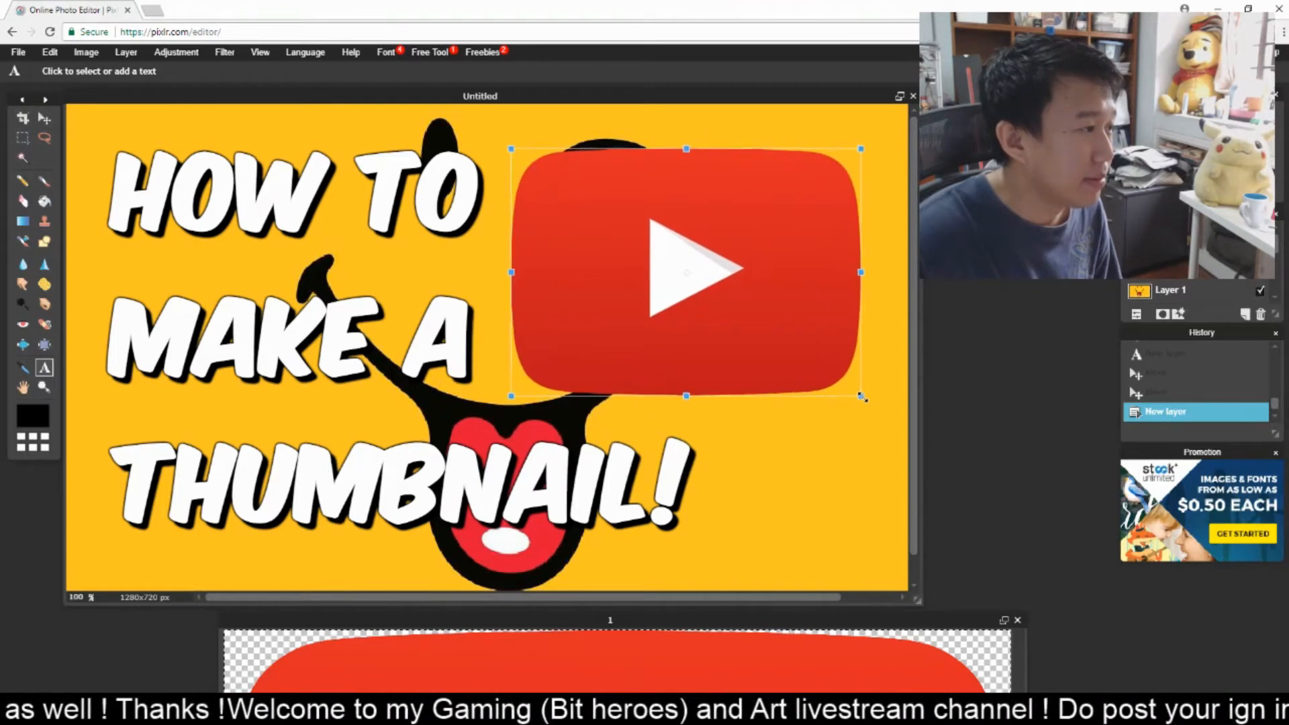
pyautogui.moveTo(717, 302)
pyautogui.mouseDown()
pyautogui.moveTo(737, 307)
pyautogui.moveTo(719, 303)
pyautogui.mouseUp()
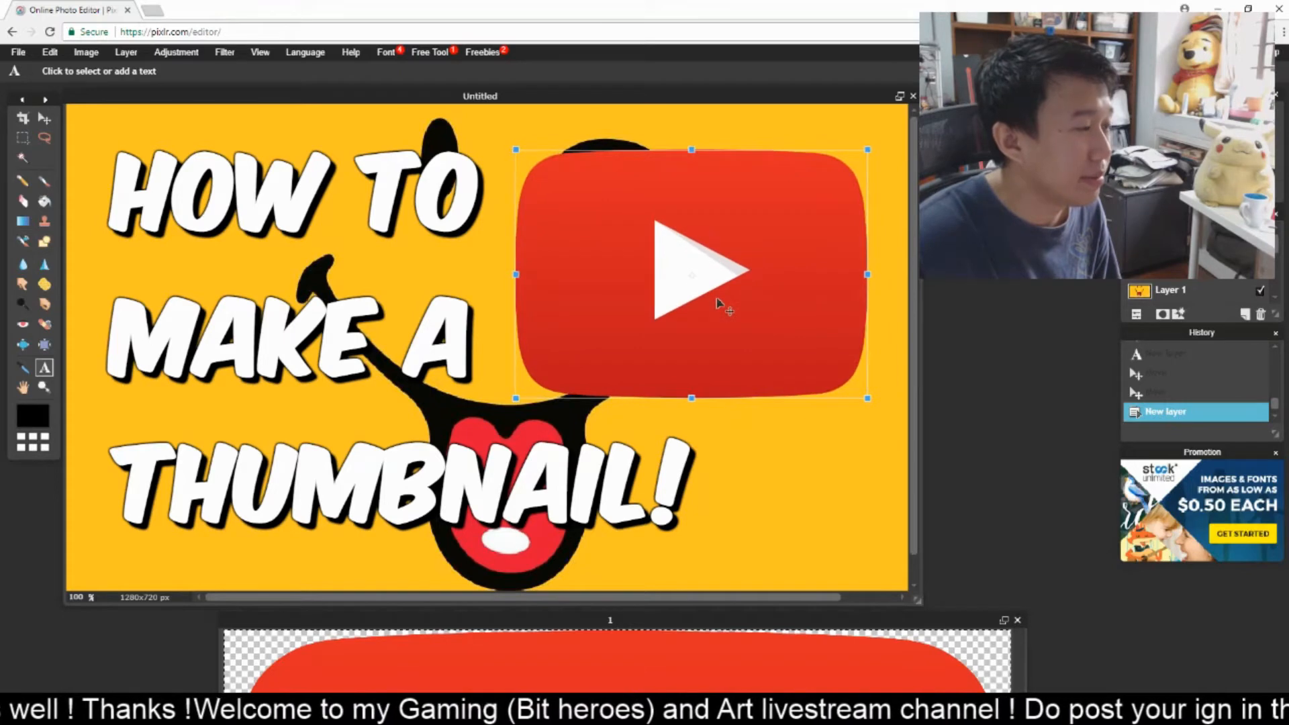
pyautogui.click(965, 356)
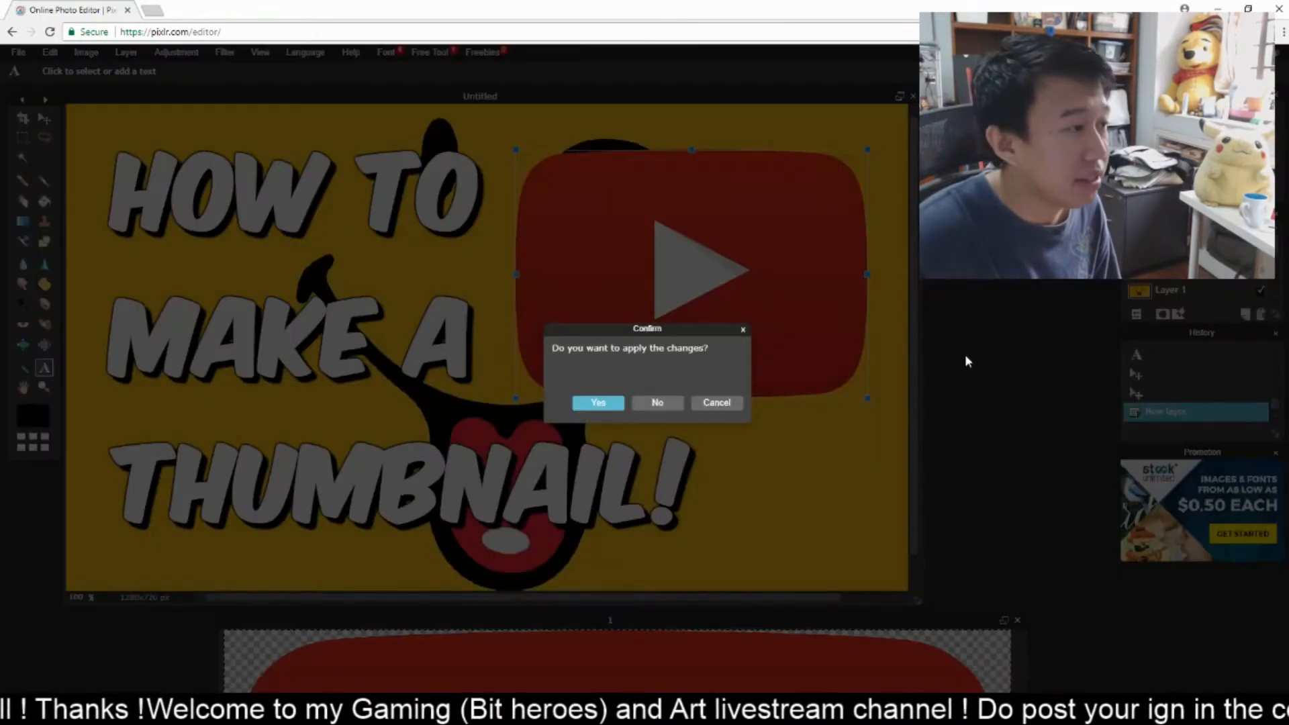
pyautogui.click(600, 402)
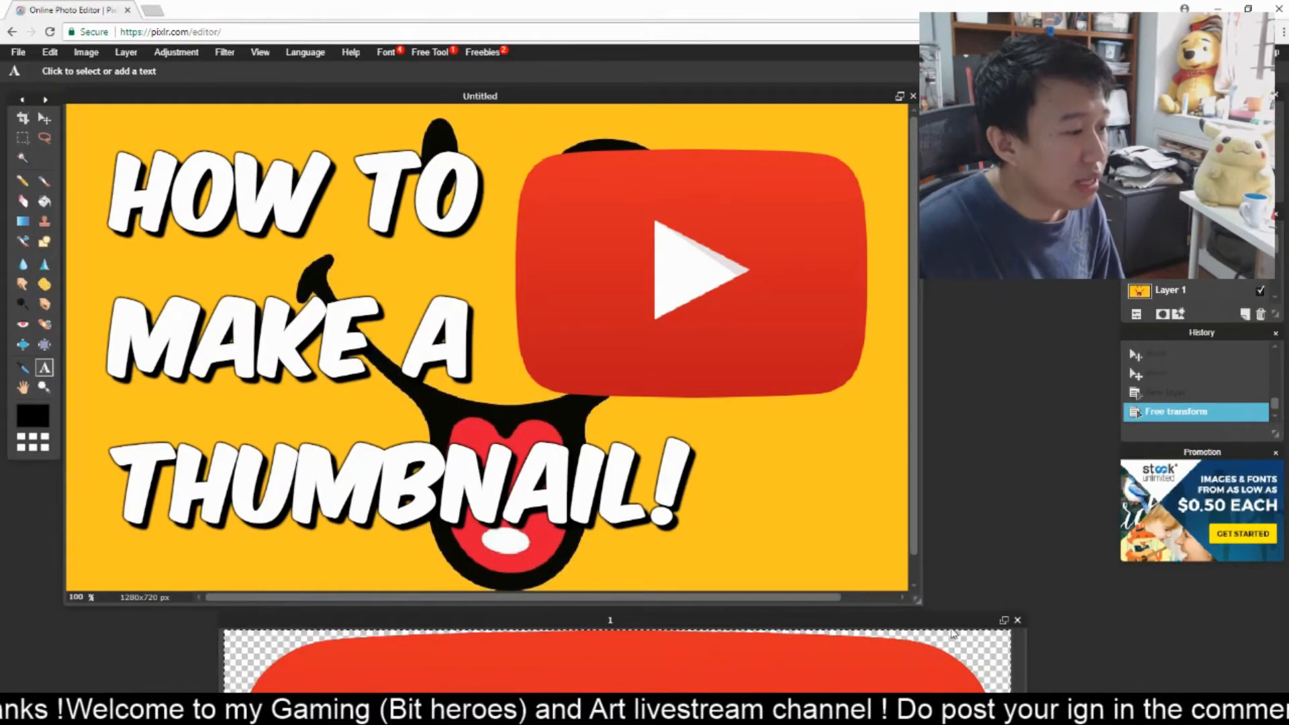
# - Close the play button source image "1" without saving it
pyautogui.moveTo(951, 628); pyautogui.dragTo(911, 206)
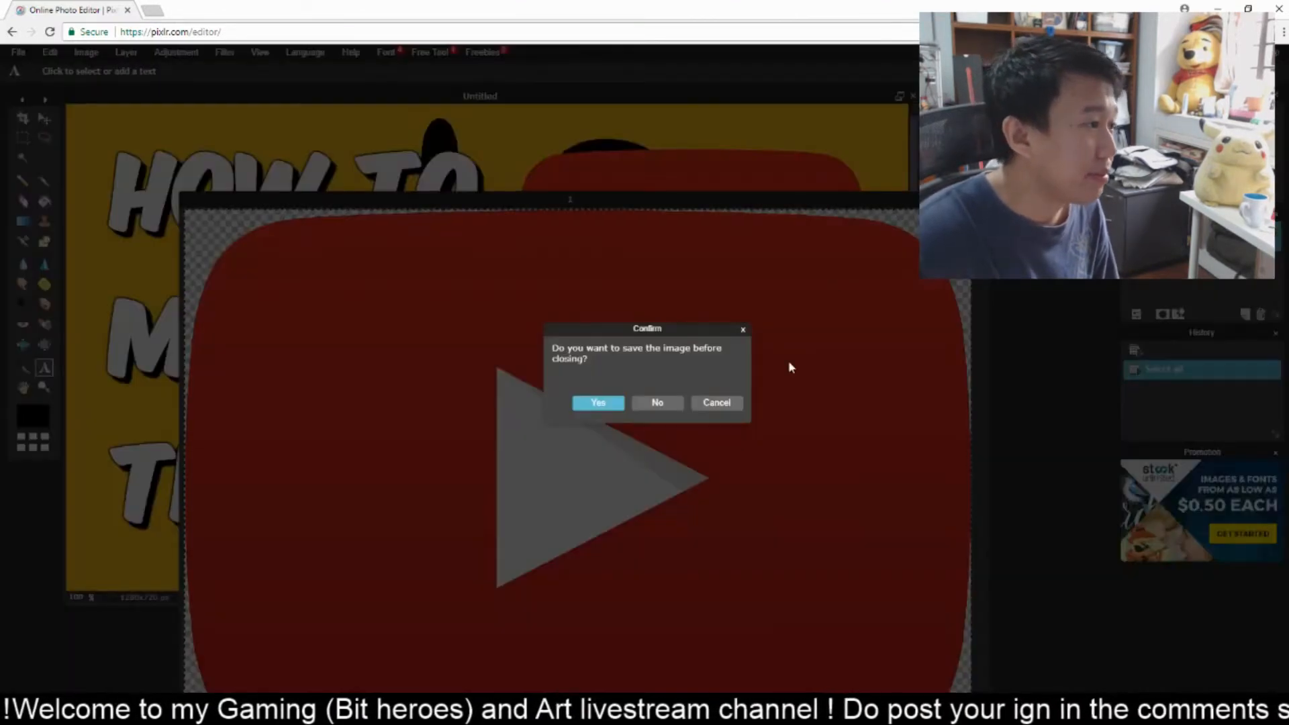
pyautogui.click(658, 405)
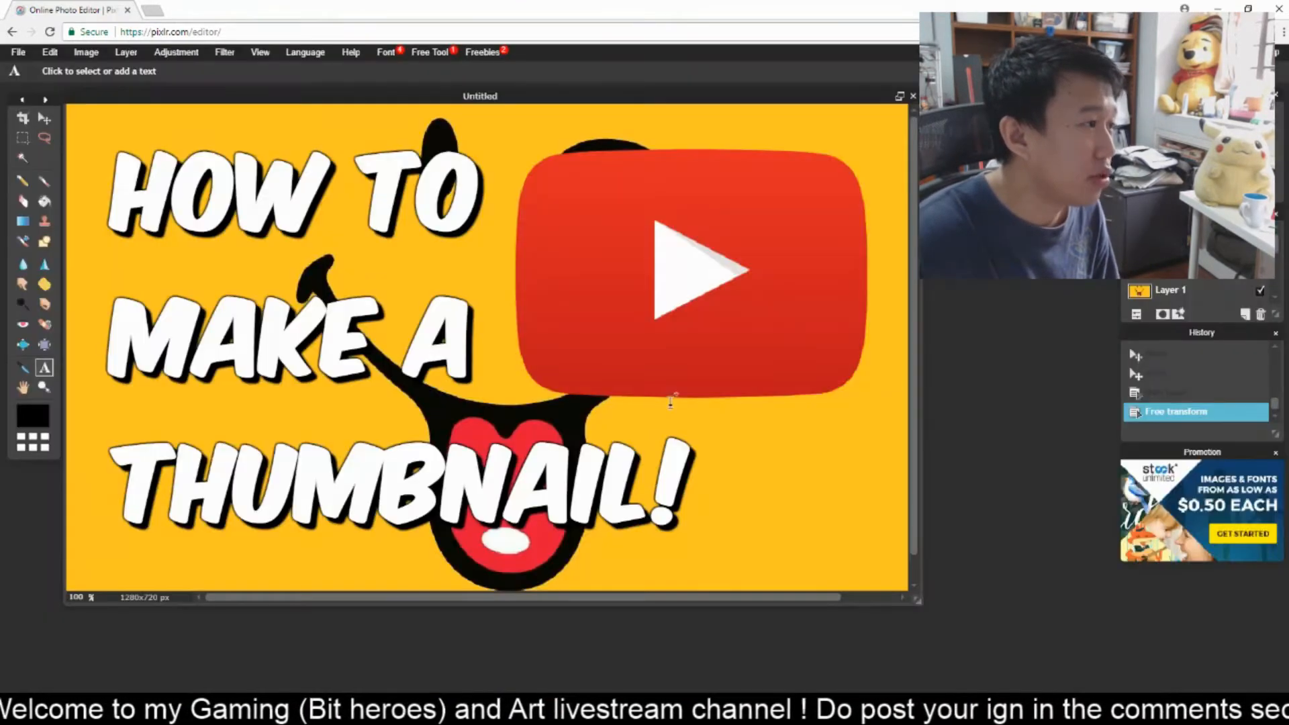